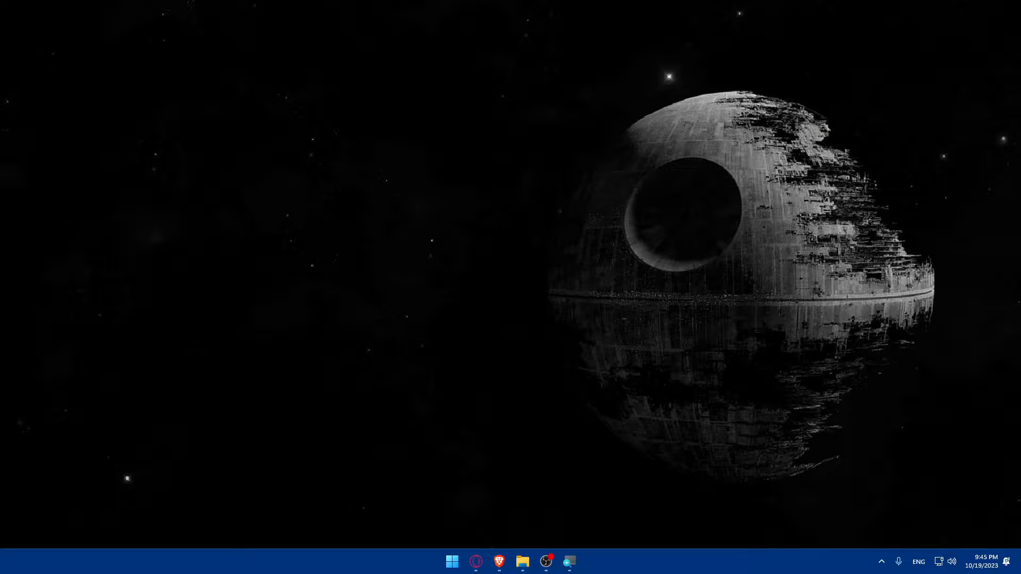
Step: Launch Brave from the taskbar and load bluehost.com in the address bar
left_click(501, 562)
left_click(501, 562)
left_click(500, 562)
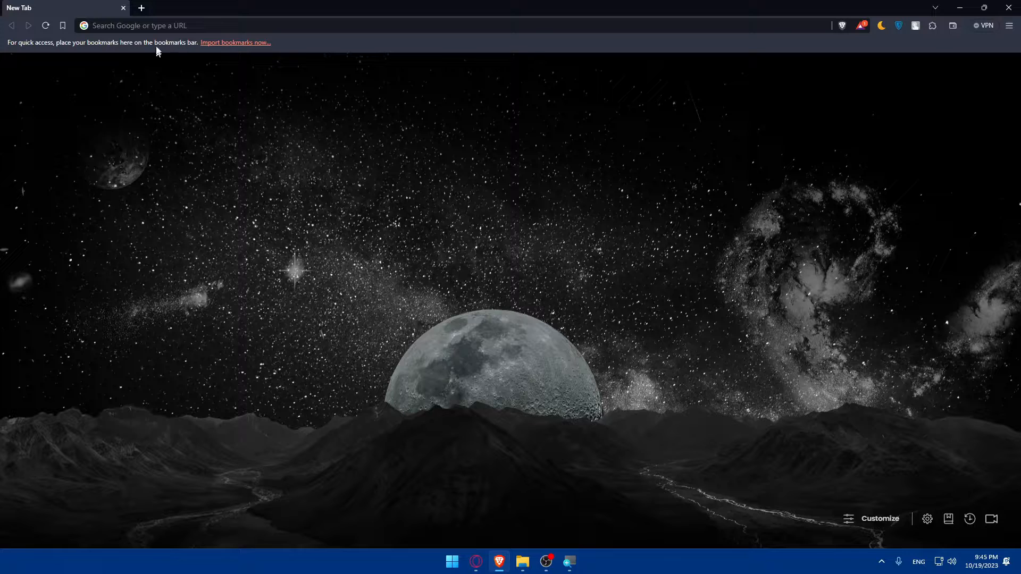
left_click(185, 25)
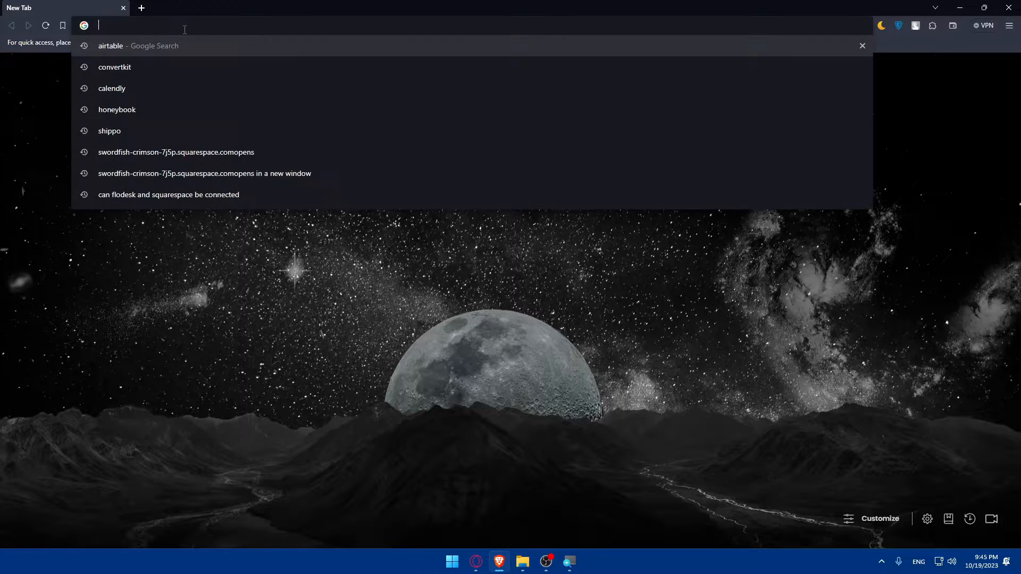
type("bluehost.com")
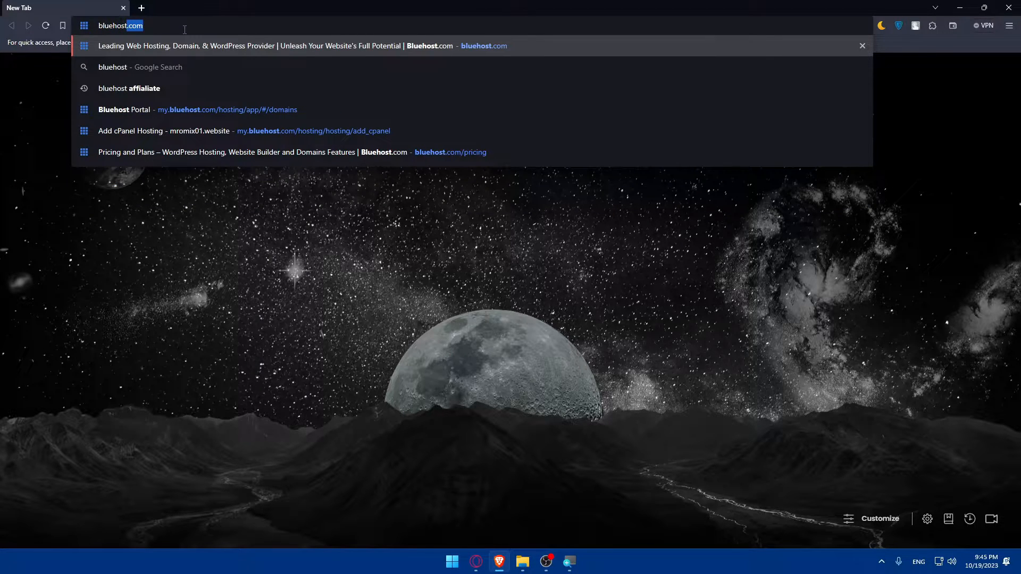
key("Return")
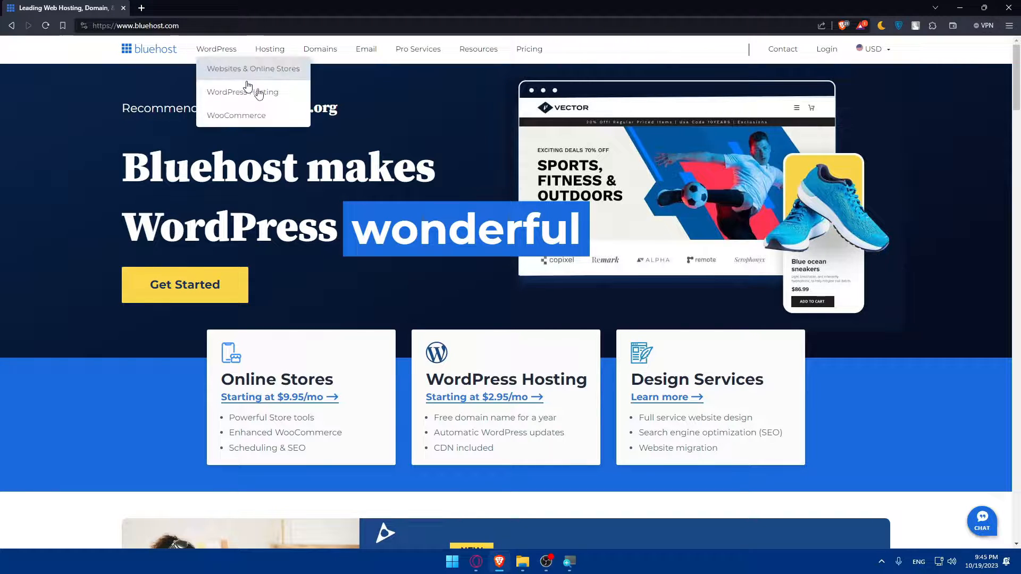
scroll(443, 195, "down", 5)
scroll(443, 196, "down", 5)
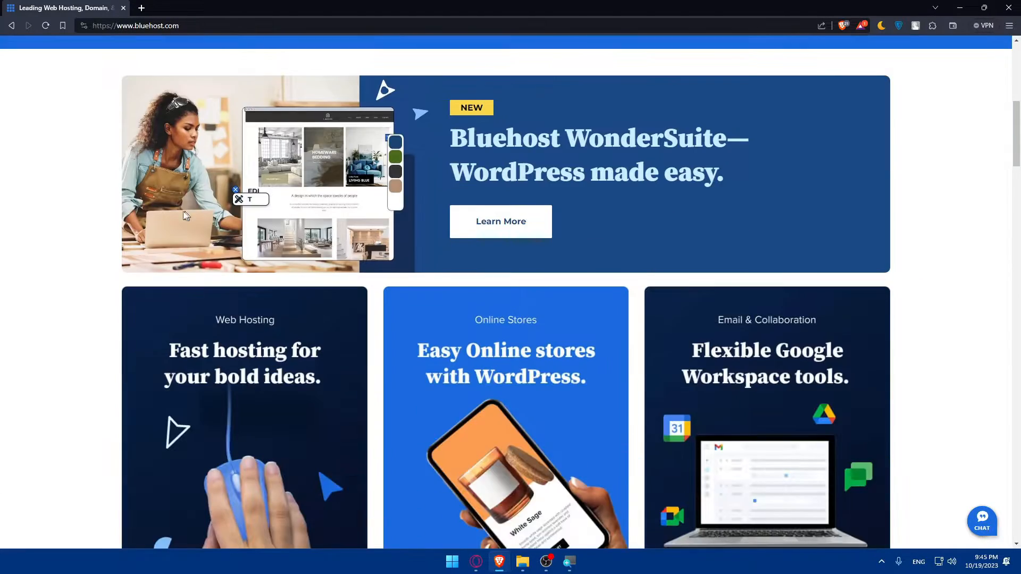
scroll(443, 196, "down", 5)
scroll(398, 224, "down", 5)
scroll(370, 239, "down", 5)
scroll(370, 239, "down", 5)
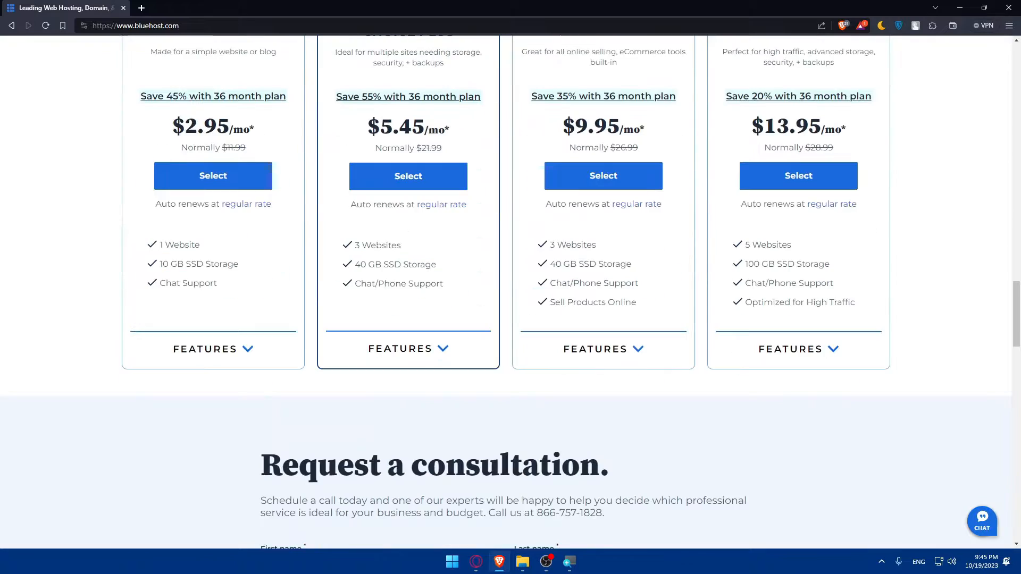
scroll(383, 248, "down", 5)
scroll(388, 255, "down", 5)
scroll(388, 255, "down", 1)
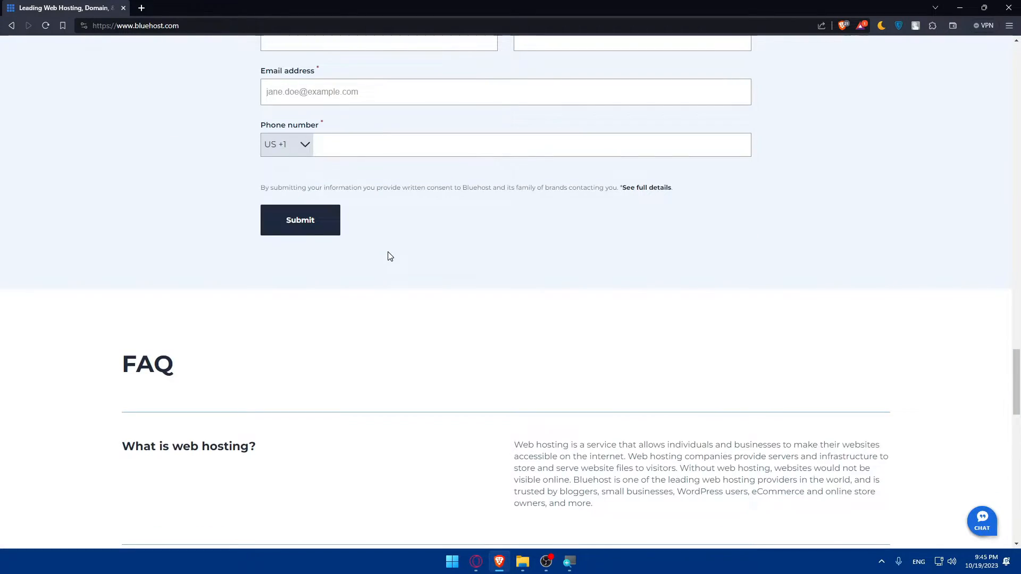
scroll(389, 255, "down", 4)
scroll(388, 256, "down", 5)
scroll(412, 291, "up", 3)
scroll(413, 291, "up", 5)
scroll(412, 292, "down", 2)
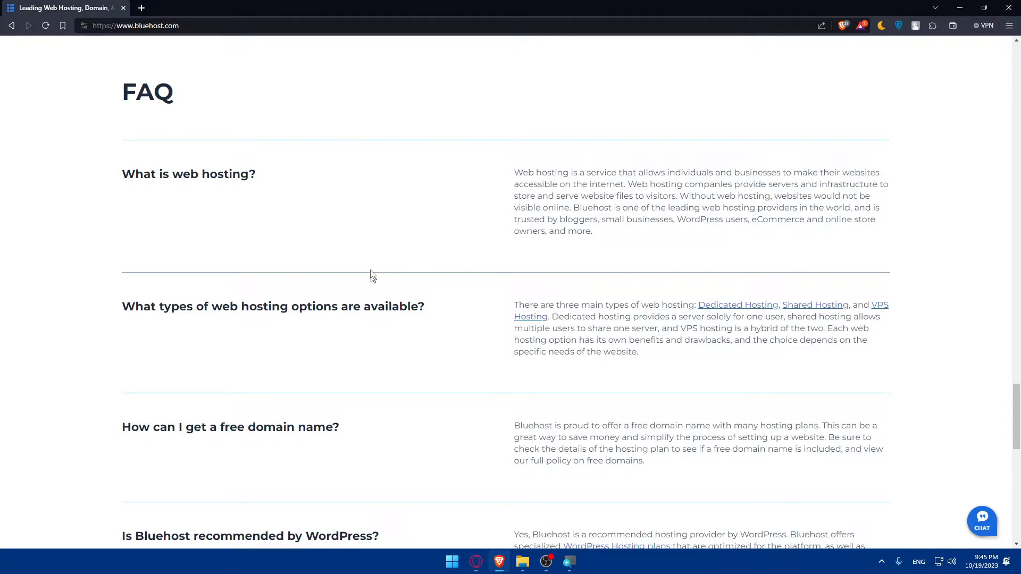
scroll(245, 283, "down", 3)
scroll(245, 284, "down", 2)
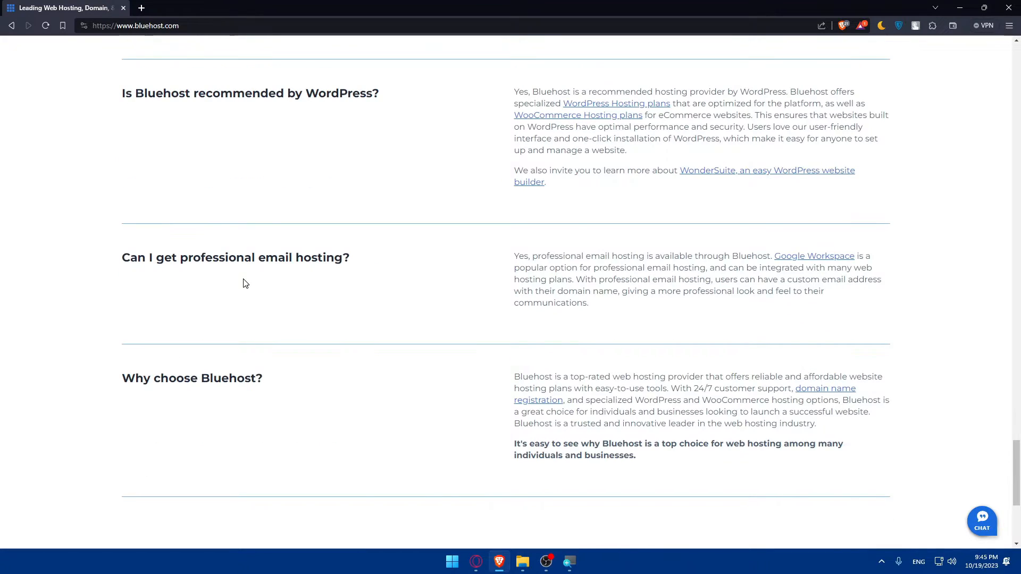
scroll(245, 283, "down", 3)
scroll(244, 283, "down", 1)
scroll(245, 284, "up", 5)
scroll(245, 284, "up", 6)
scroll(245, 282, "up", 4)
scroll(244, 283, "up", 4)
scroll(245, 283, "up", 2)
scroll(245, 283, "down", 1)
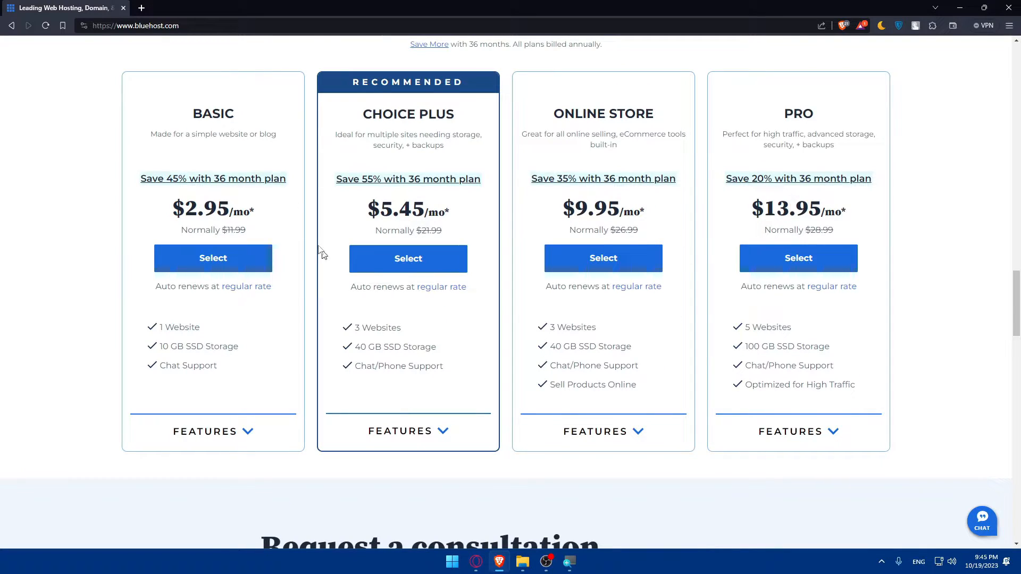
scroll(456, 303, "up", 1)
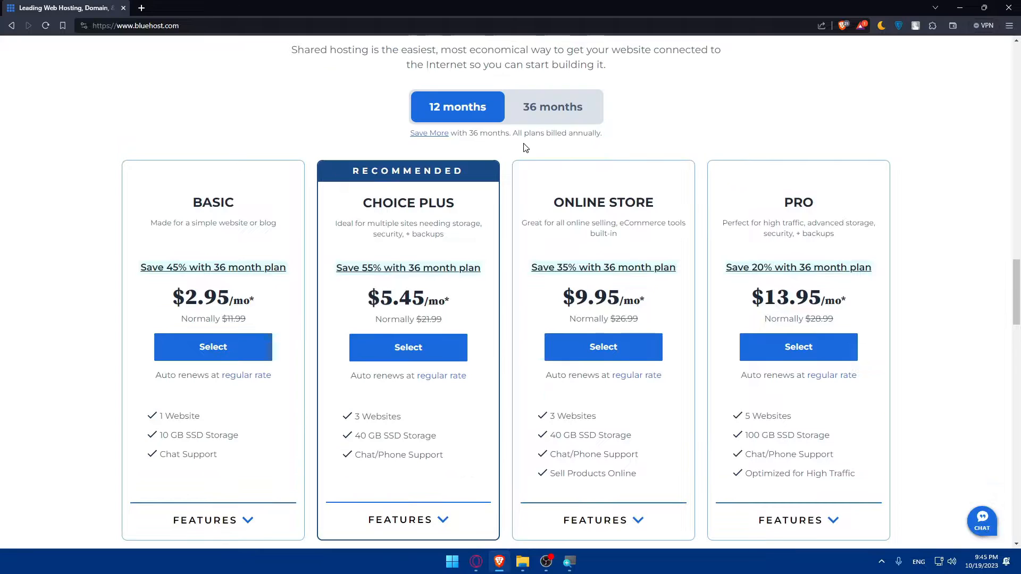
left_click(526, 108)
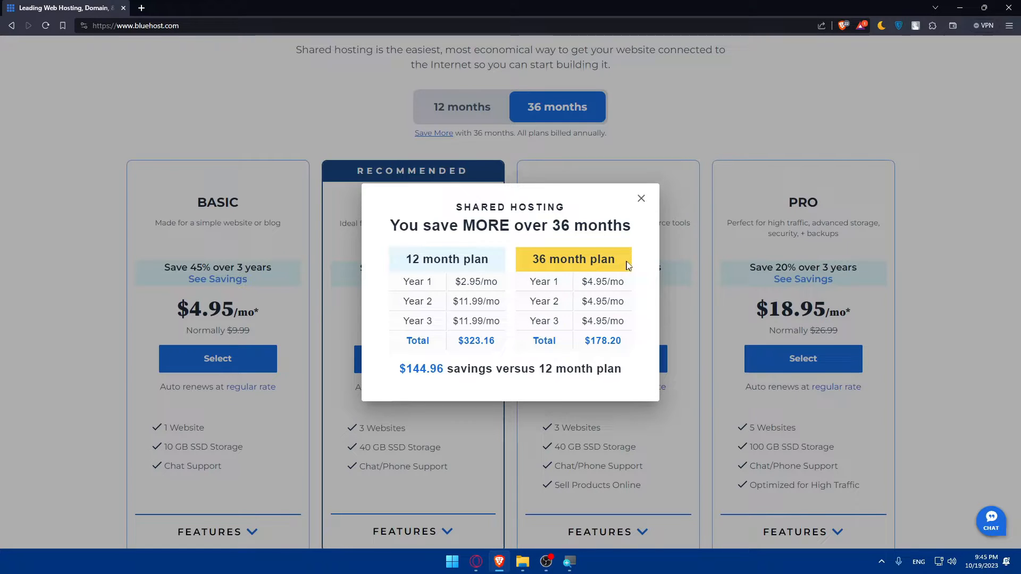
left_click(641, 198)
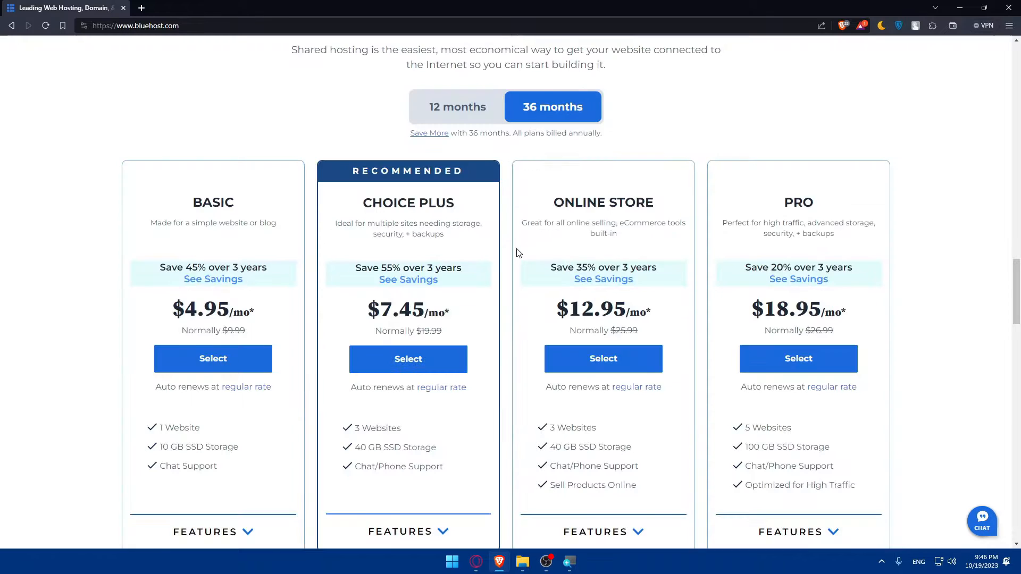
scroll(516, 252, "down", 10)
scroll(516, 253, "up", 10)
scroll(517, 252, "up", 5)
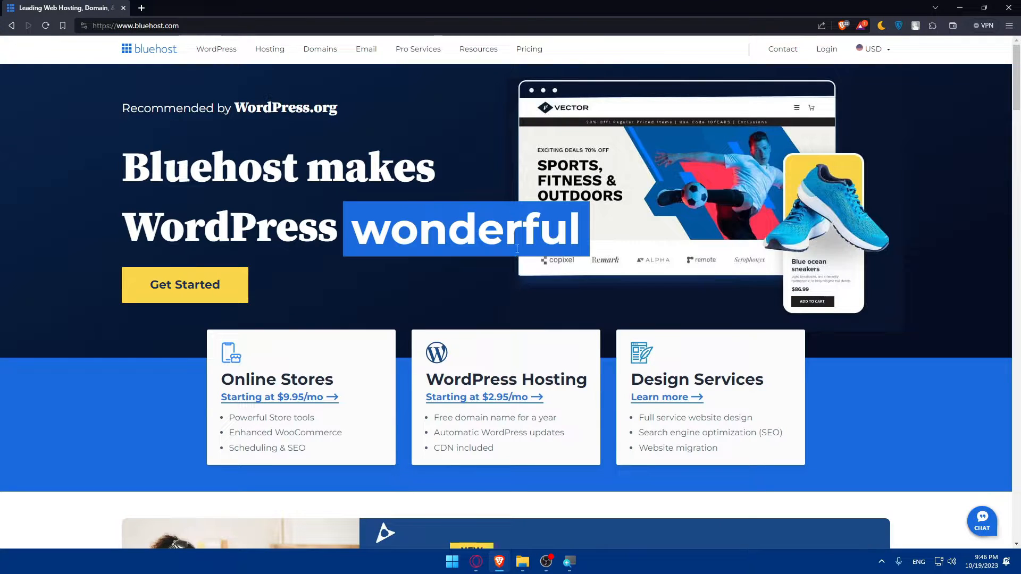
Step: Go to Bluehost Pricing, dismiss the online store special offer, and head to Login
left_click(530, 49)
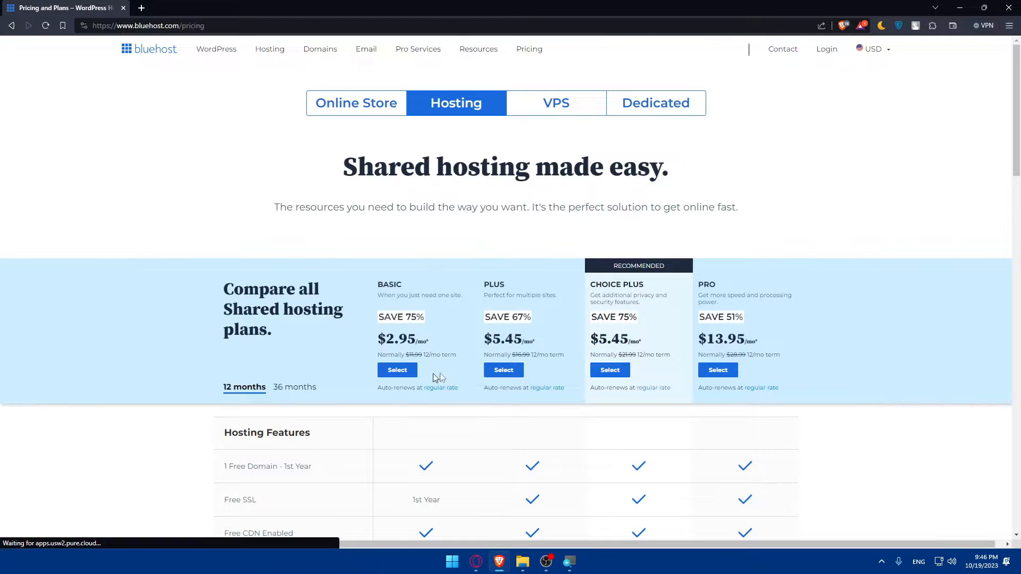
left_click(408, 373)
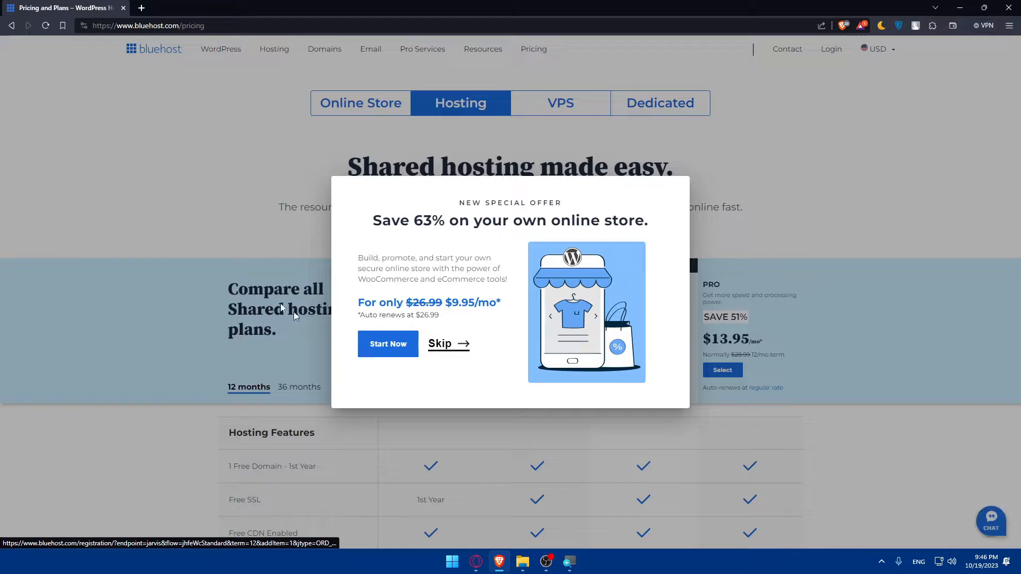
left_click(285, 173)
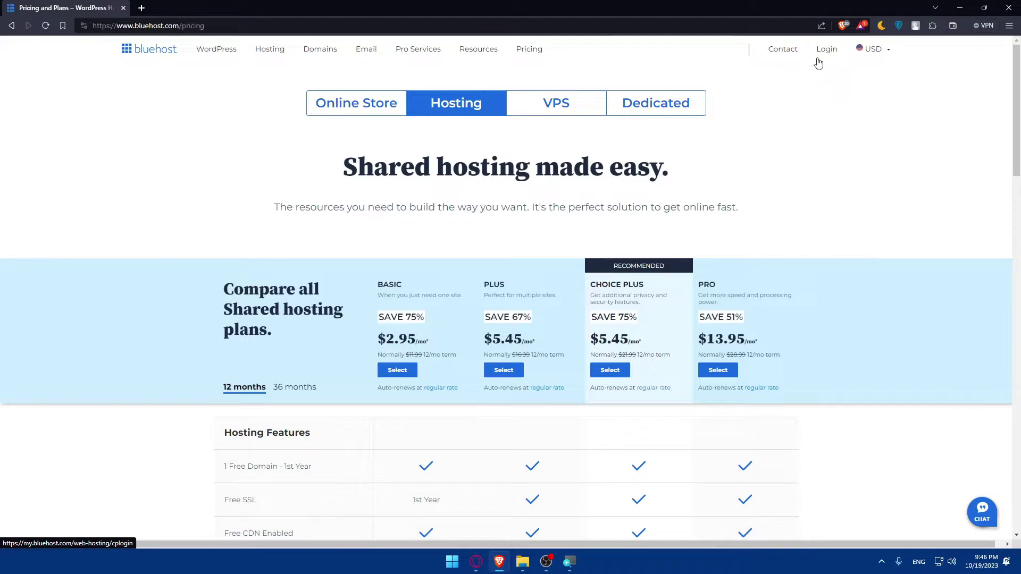
left_click(826, 49)
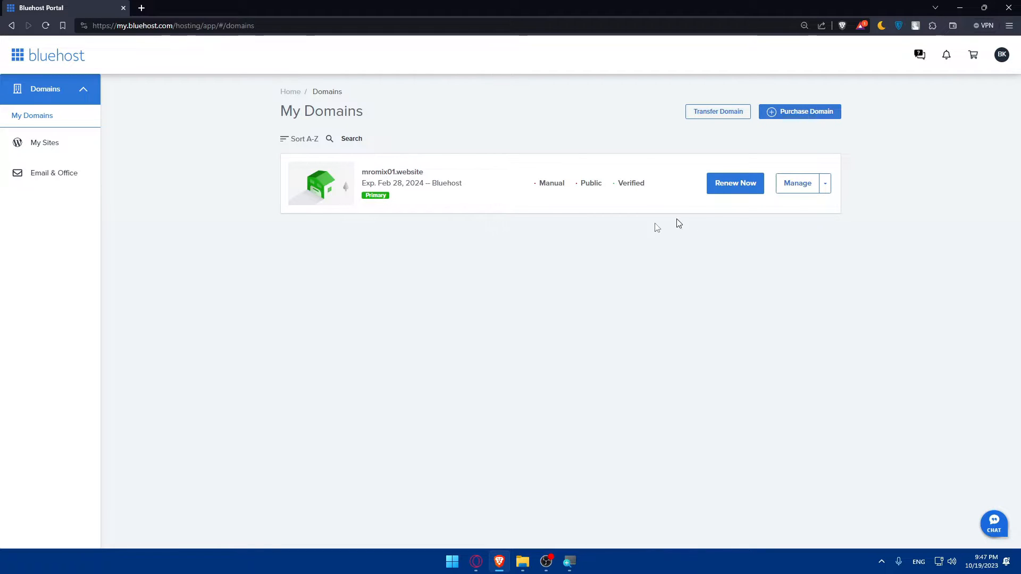
Step: Navigate Domains > My Domains and choose Manage for mromix01.website
left_click_drag(374, 171, 441, 203)
left_click(440, 216)
left_click_drag(244, 192, 351, 179)
left_click(309, 280)
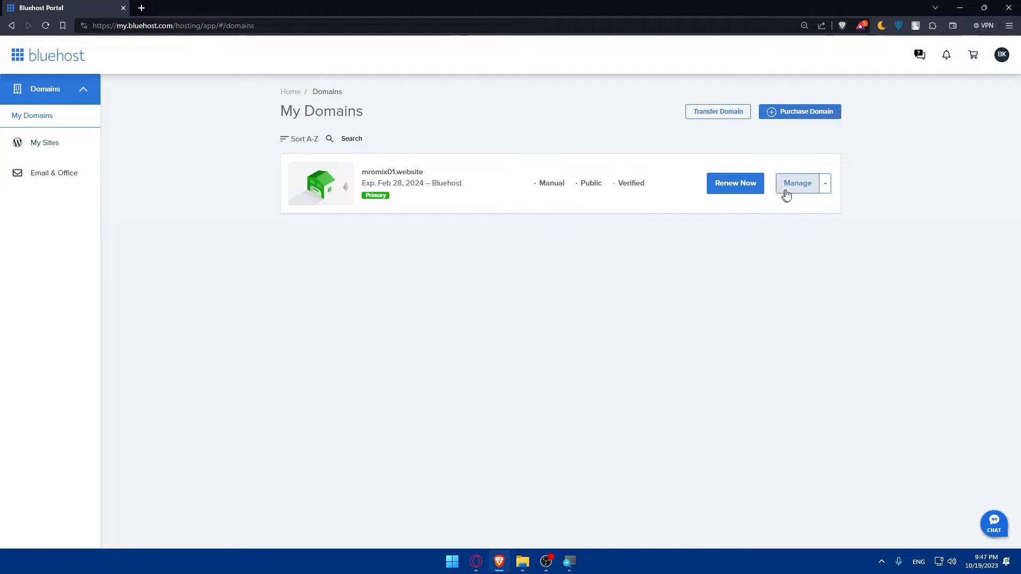
left_click(826, 183)
left_click(798, 183)
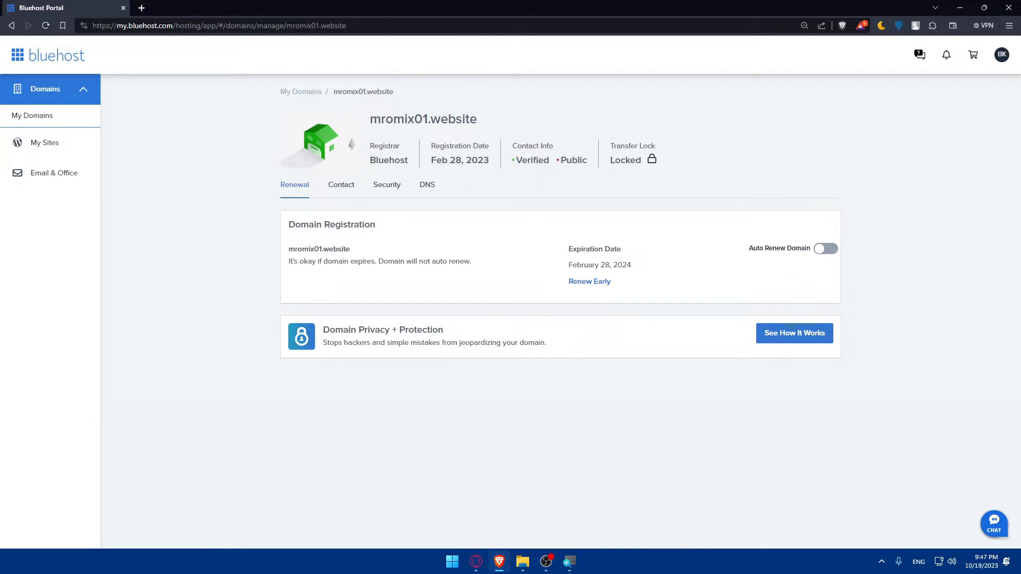
Step: Switch the domain page to DNS and highlight the two default bluehost.com name servers
left_click(386, 185)
left_click(425, 184)
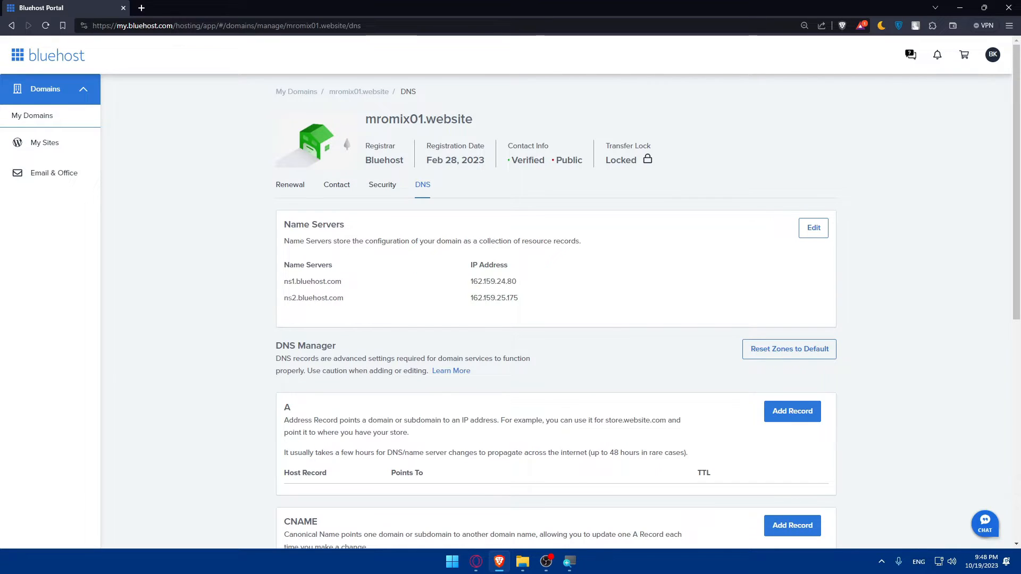
left_click_drag(347, 302, 293, 287)
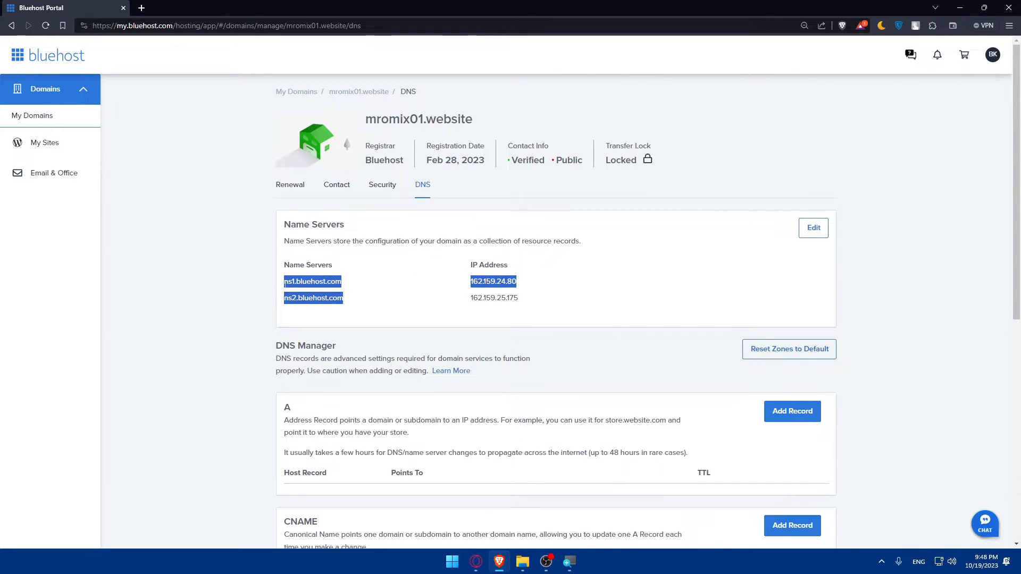
left_click(293, 286)
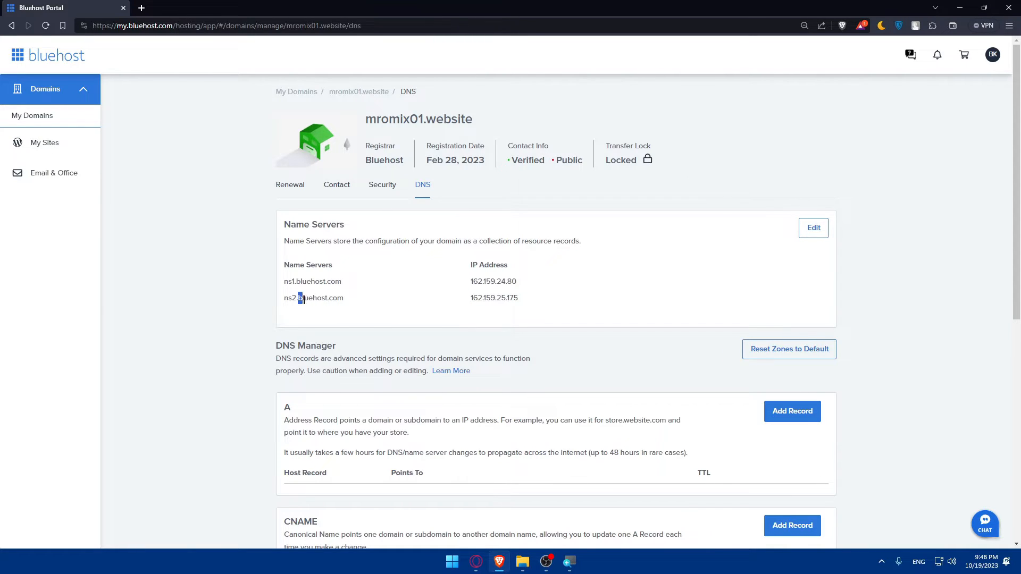
mouse_move(299, 298)
left_mouse_down()
mouse_move(327, 297)
mouse_move(327, 281)
left_mouse_up()
left_click(374, 297)
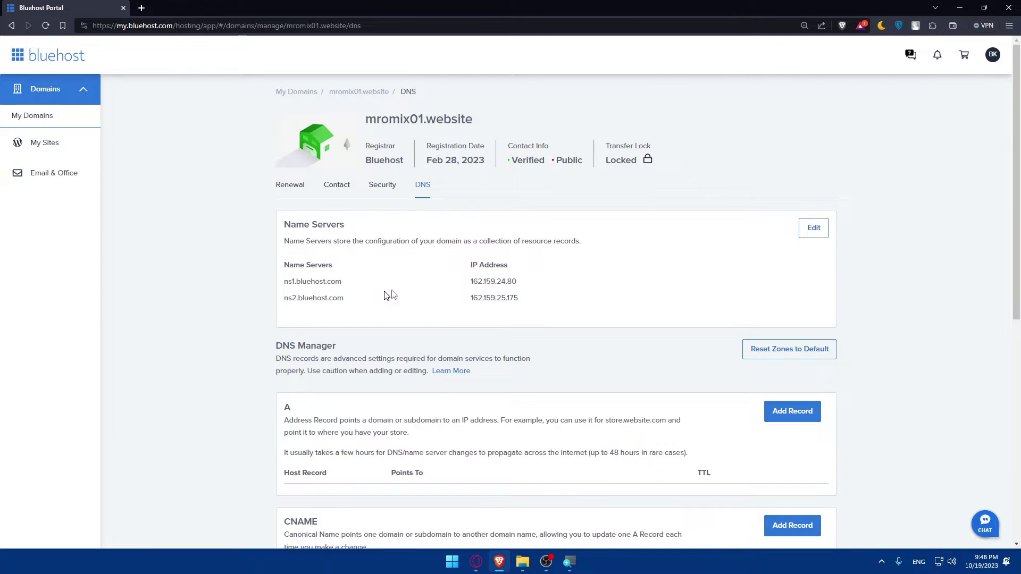
left_click(814, 228)
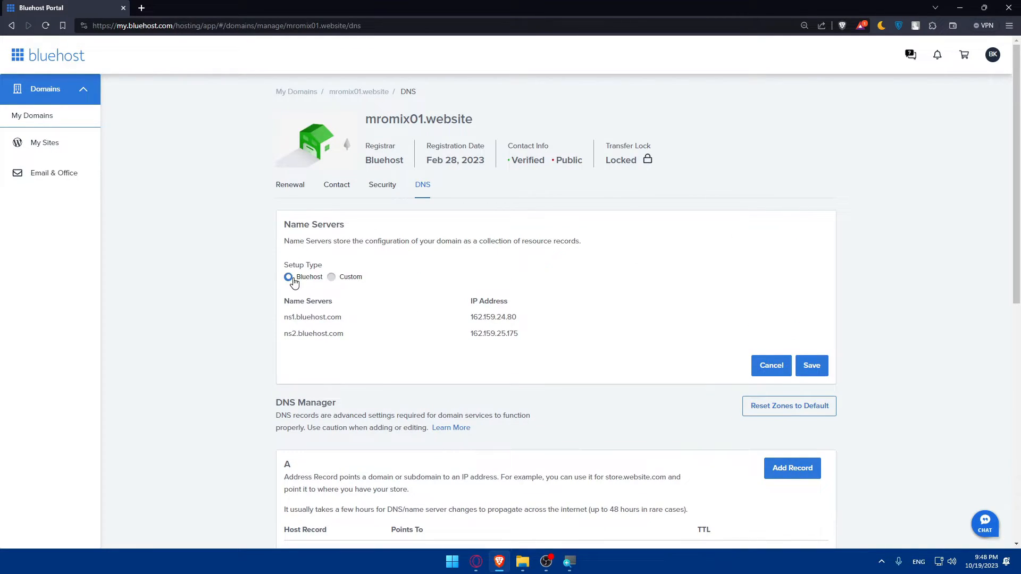
left_click(332, 277)
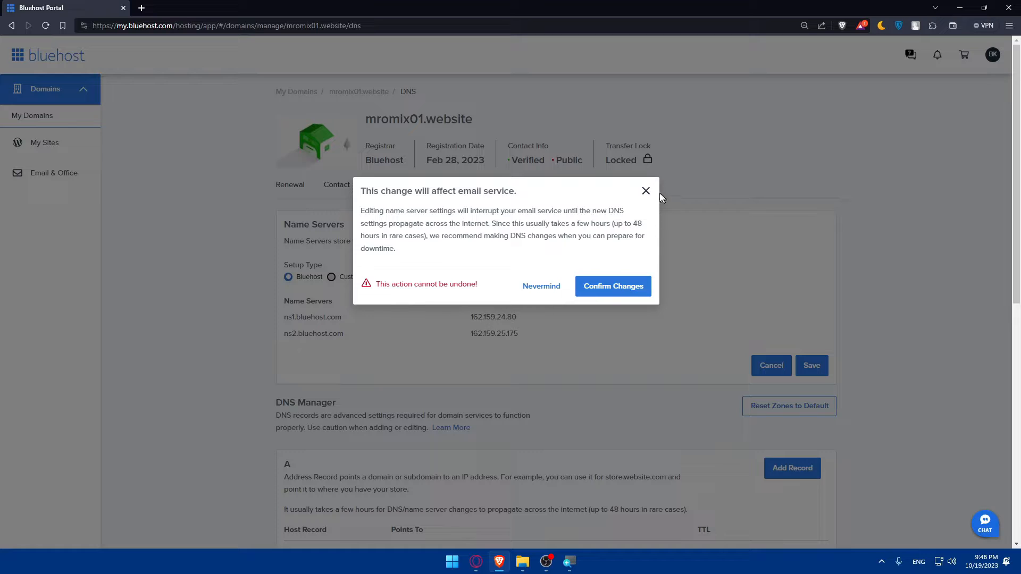
left_click(646, 193)
left_click(772, 366)
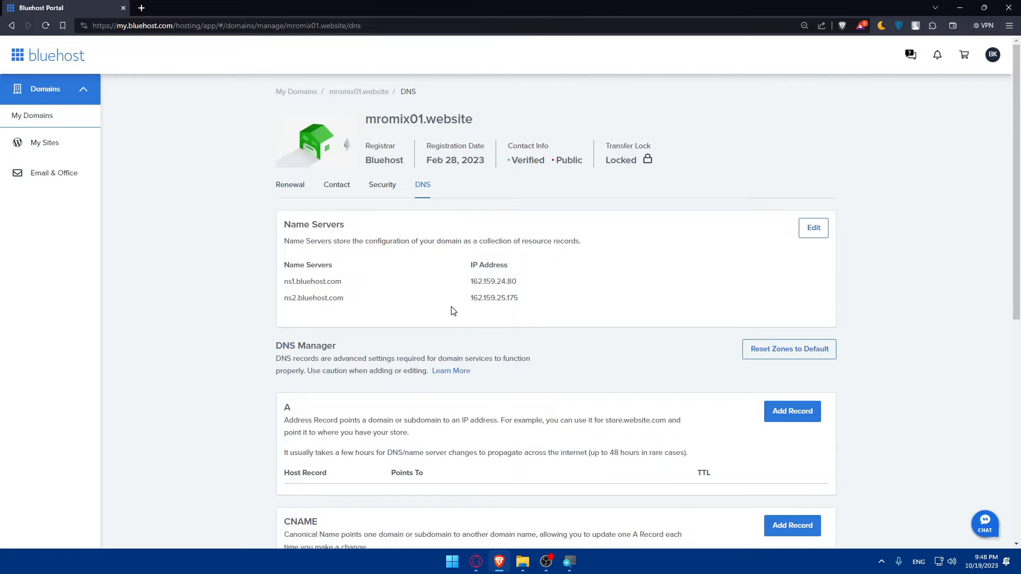
Step: Load shopify.com in a new tab, then back out of Start free trial to the homepage
left_click(140, 8)
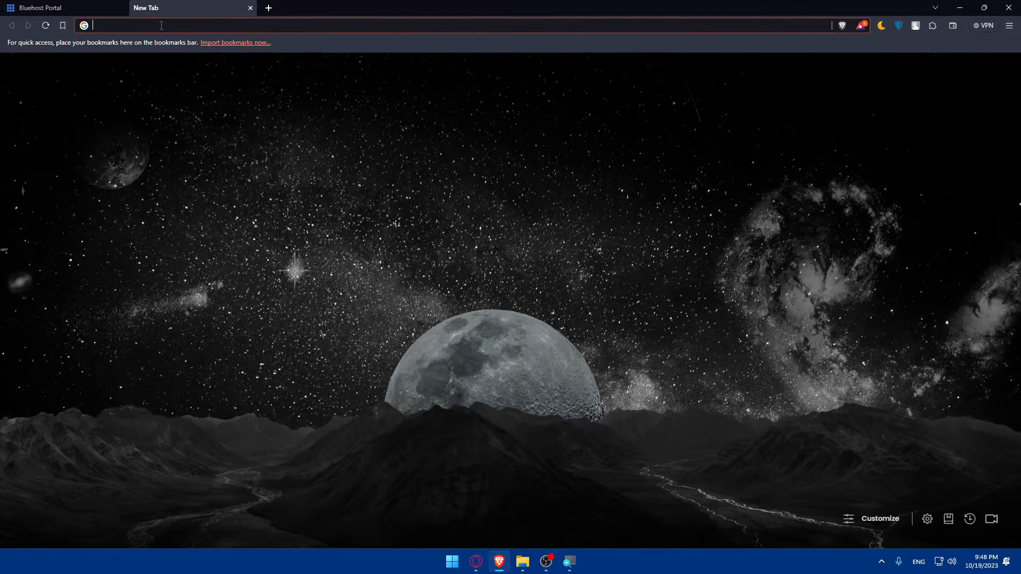
type("ship")
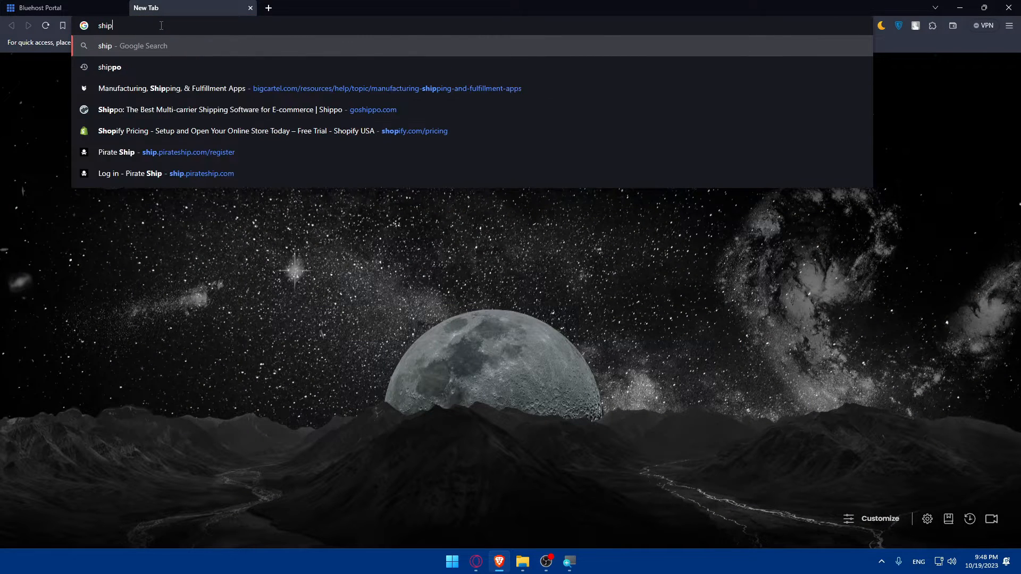
key("BackSpace")
key("BackSpace")
type("opify.com")
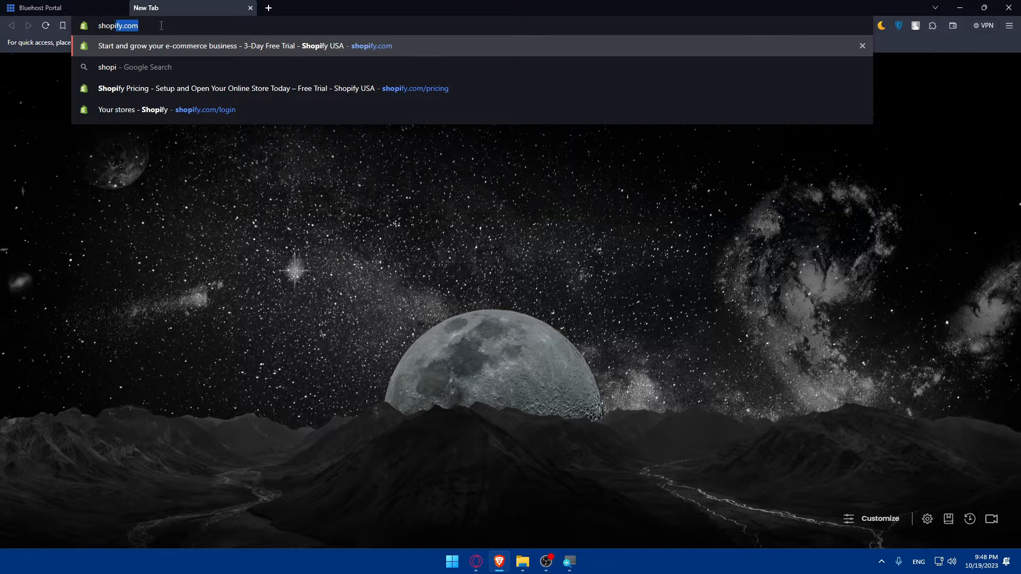
key("Return")
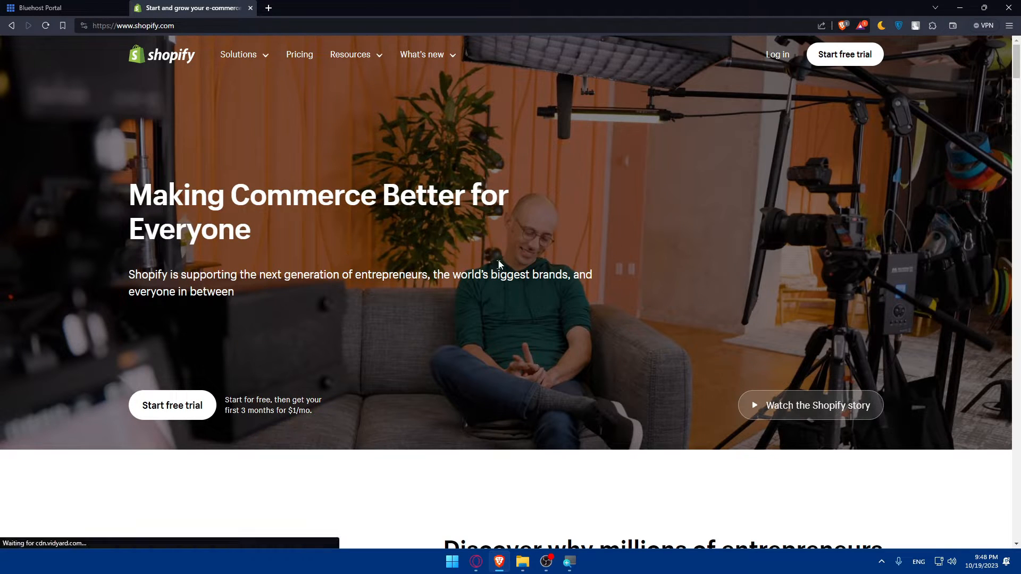
scroll(503, 261, "down", 5)
scroll(503, 262, "down", 5)
scroll(554, 261, "down", 8)
scroll(555, 260, "down", 8)
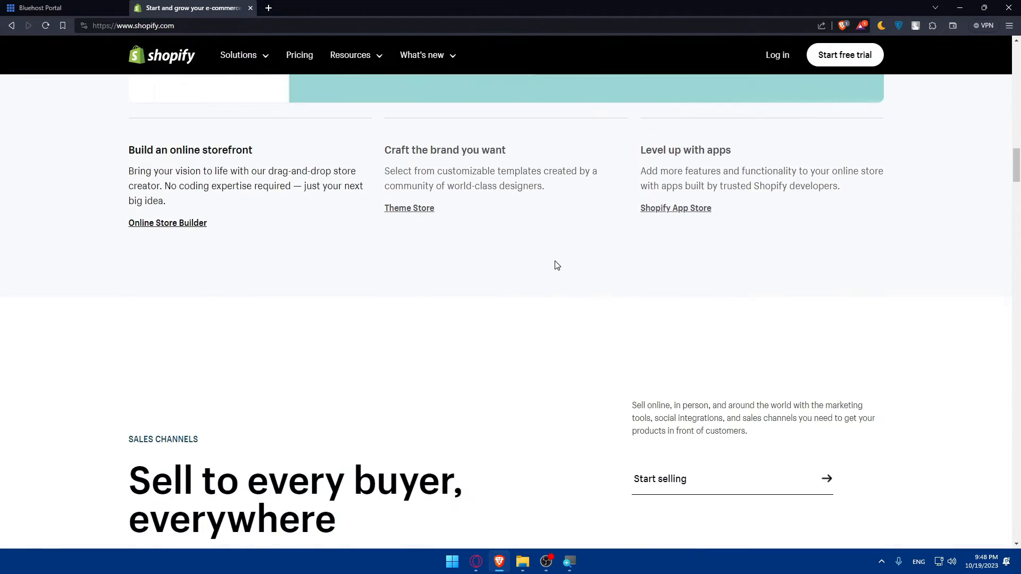
scroll(555, 260, "down", 6)
scroll(554, 260, "up", 8)
scroll(555, 260, "up", 8)
scroll(555, 261, "up", 8)
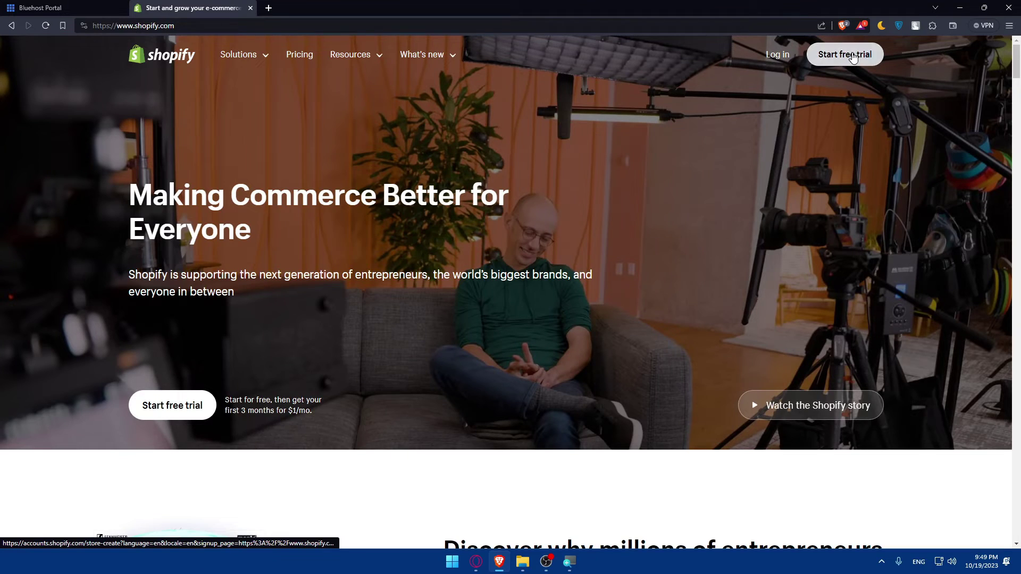
left_click(845, 55)
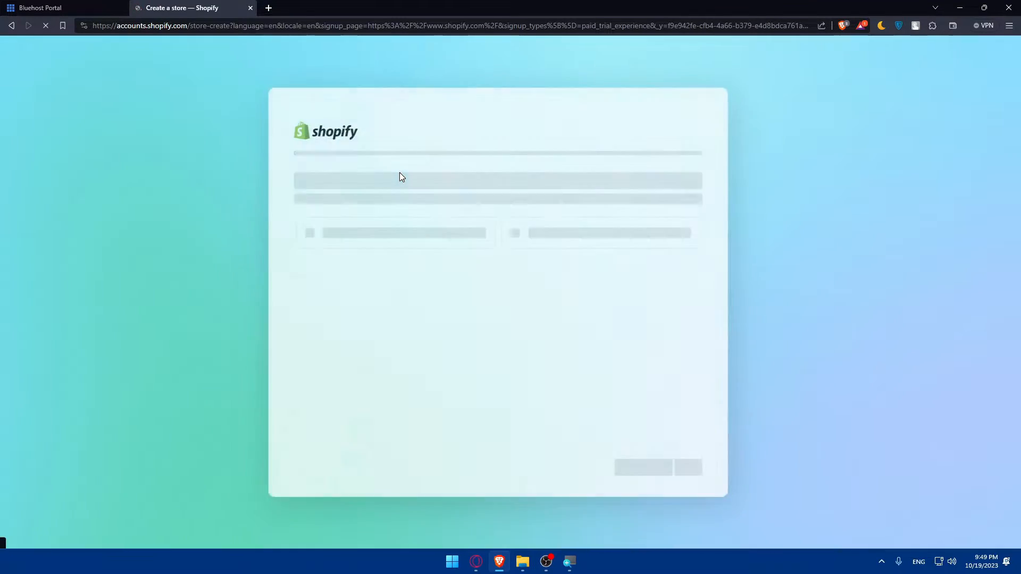
key("alt+Left")
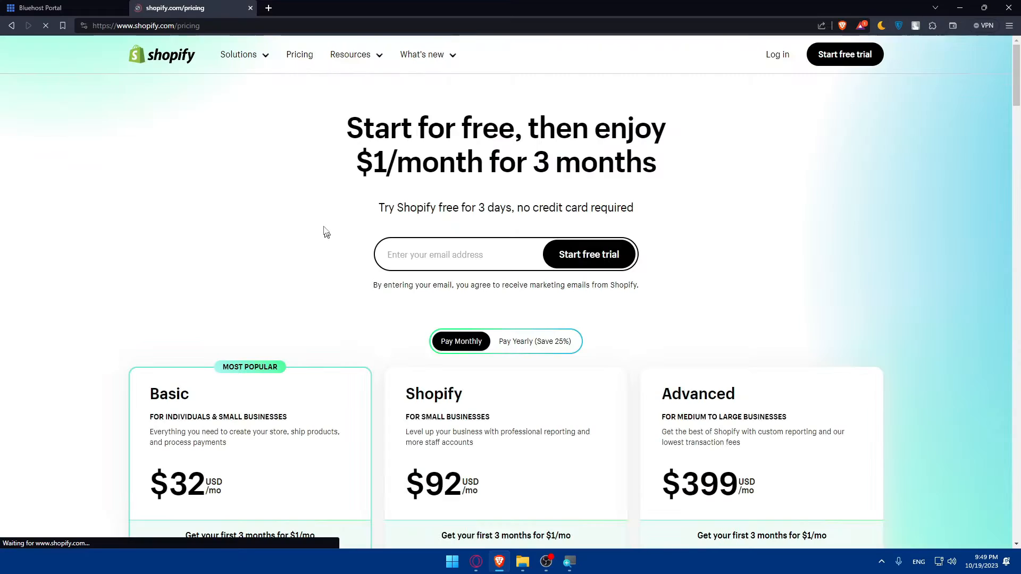
scroll(319, 239, "down", 3)
scroll(263, 224, "down", 2)
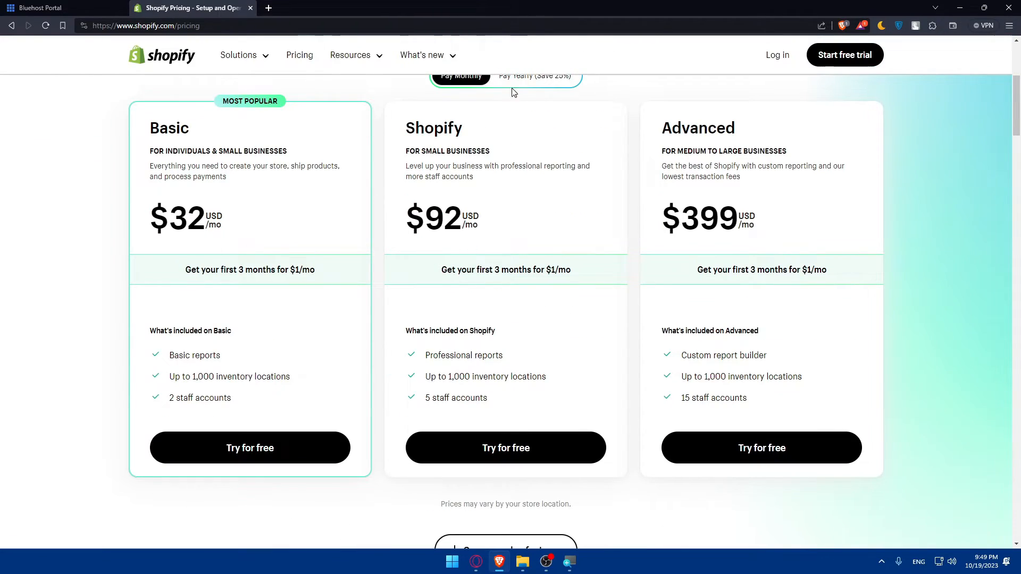
Step: Show Pay Yearly prices, collapse the trial reminder, and go to Online Store in the admin sidebar
left_click(526, 77)
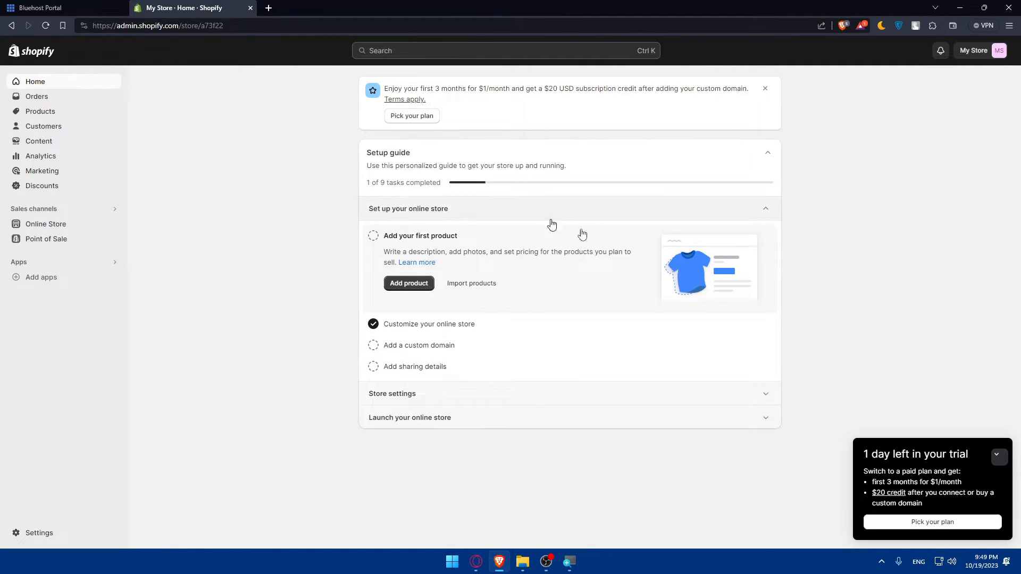
left_click(997, 456)
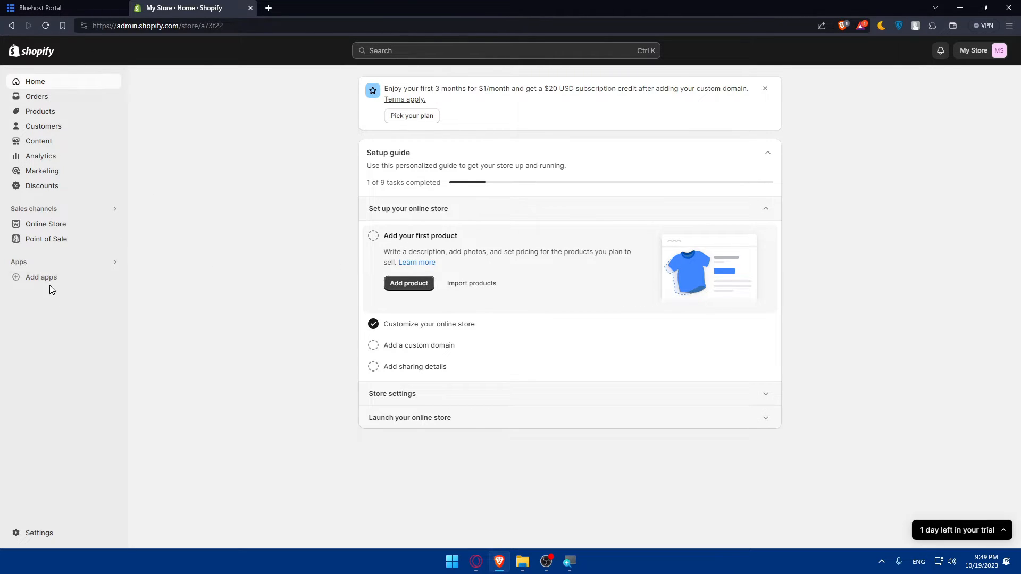
left_click(45, 224)
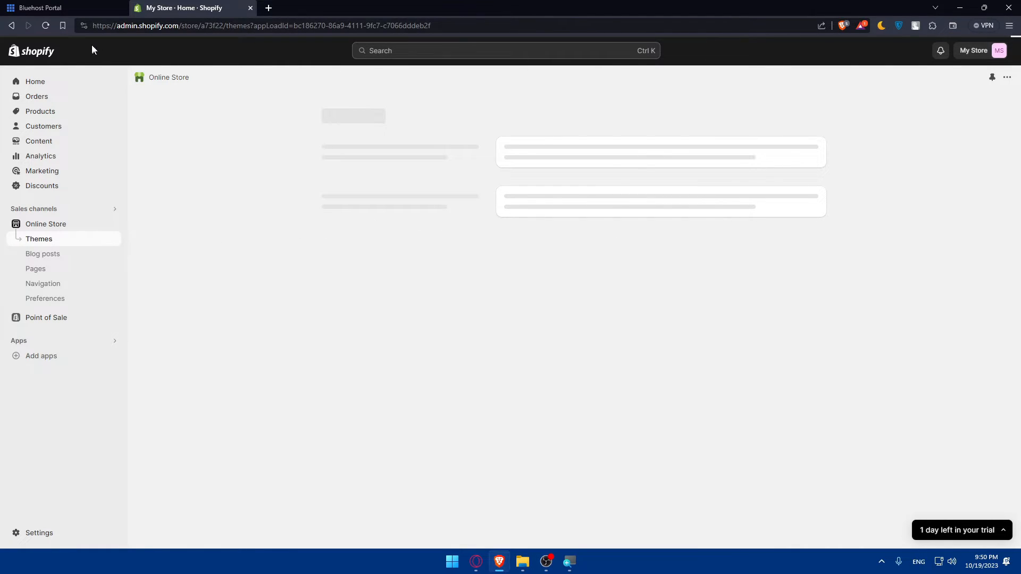
left_click(45, 25)
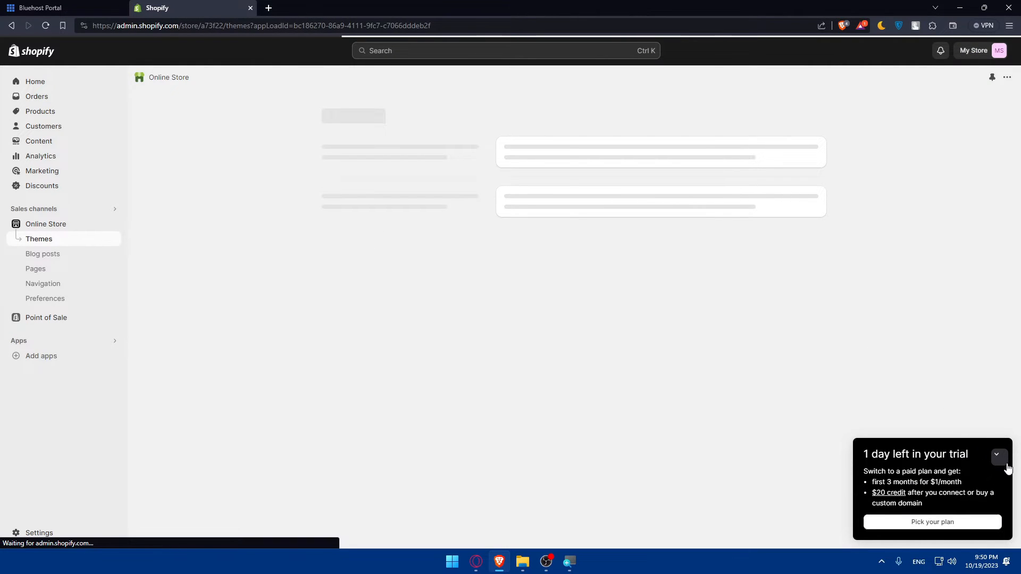
left_click(996, 455)
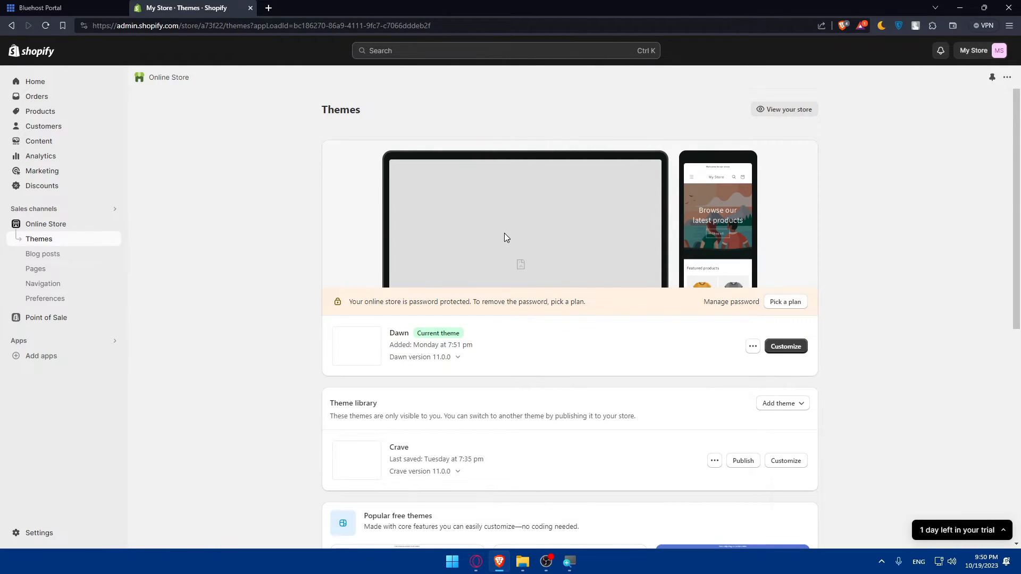
scroll(547, 218, "down", 6)
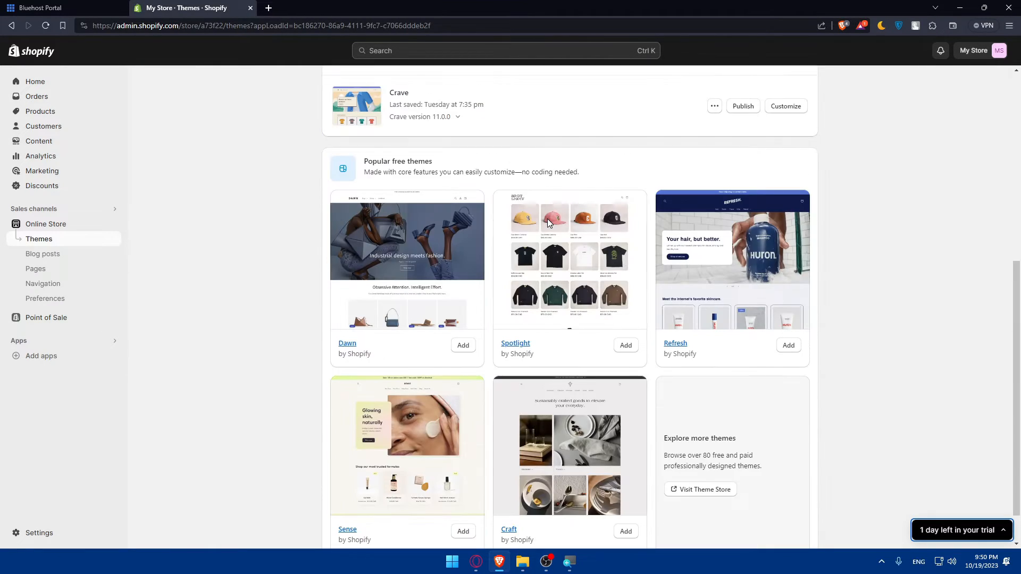
scroll(548, 219, "down", 2)
scroll(550, 227, "up", 8)
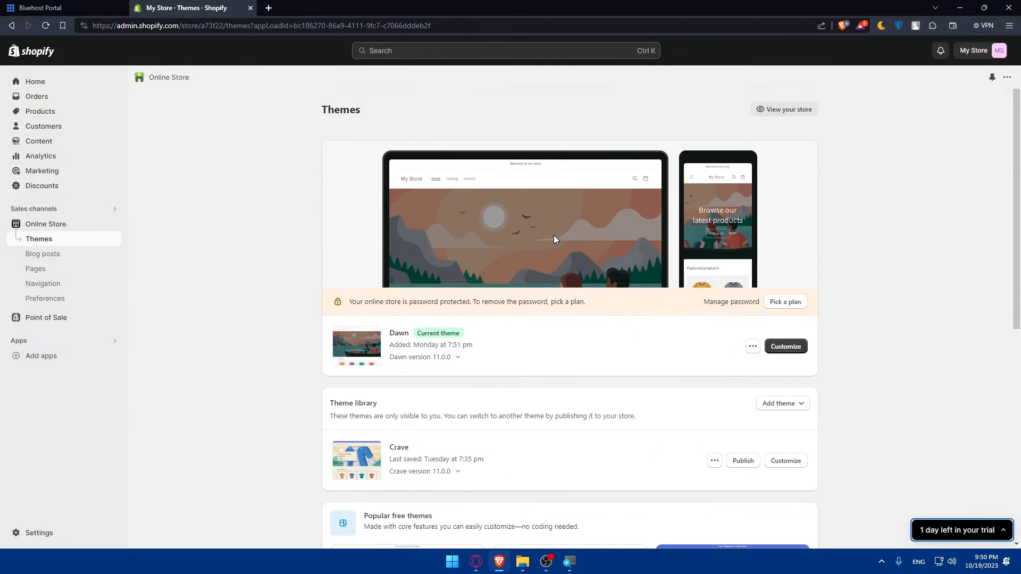
Step: Go to Online Store > Preferences to review password and spam protection settings
left_click(45, 299)
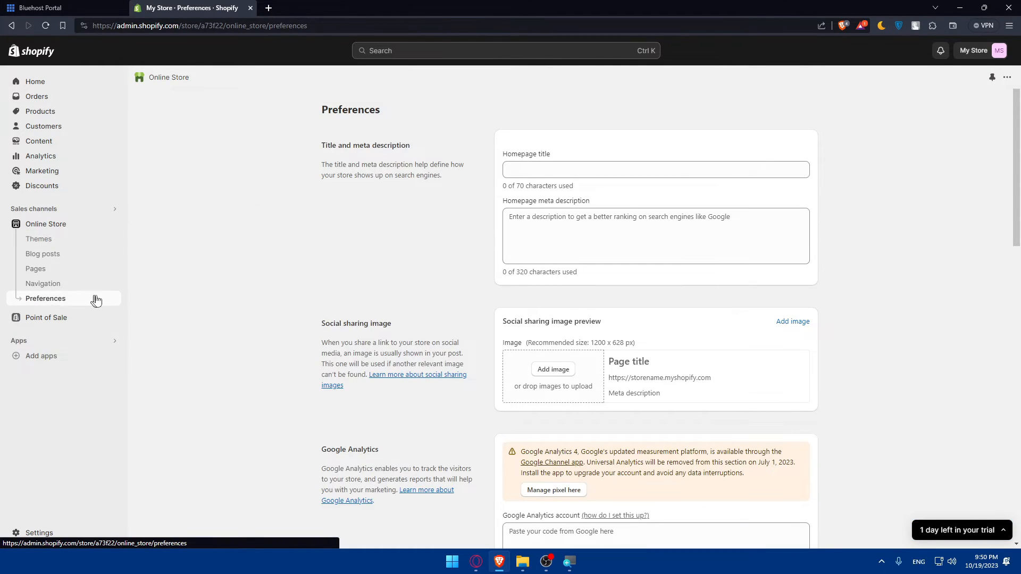
scroll(383, 240, "down", 3)
scroll(394, 237, "down", 2)
scroll(395, 237, "down", 5)
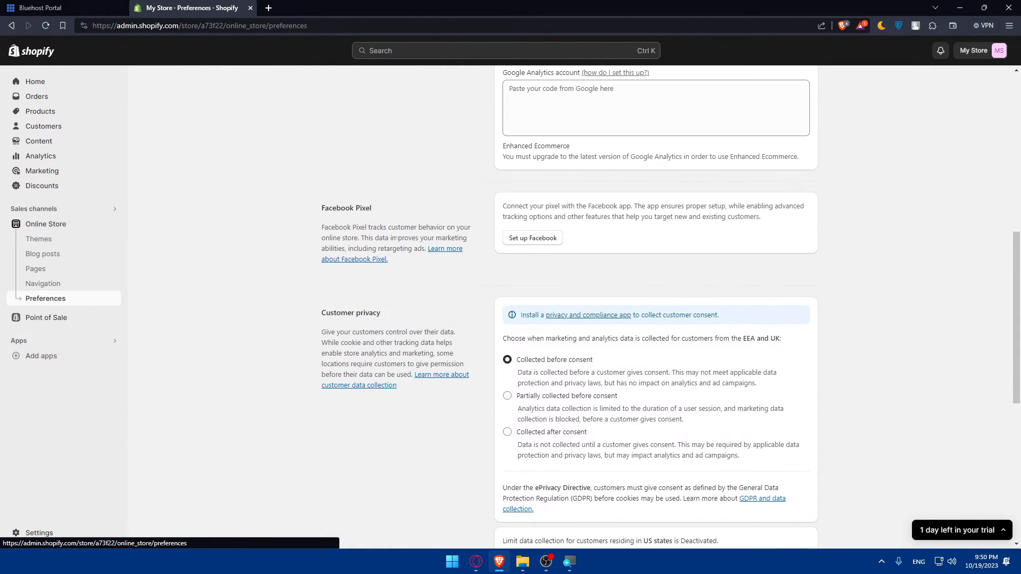
scroll(395, 237, "down", 5)
scroll(477, 253, "up", 8)
scroll(476, 253, "up", 6)
scroll(478, 257, "down", 10)
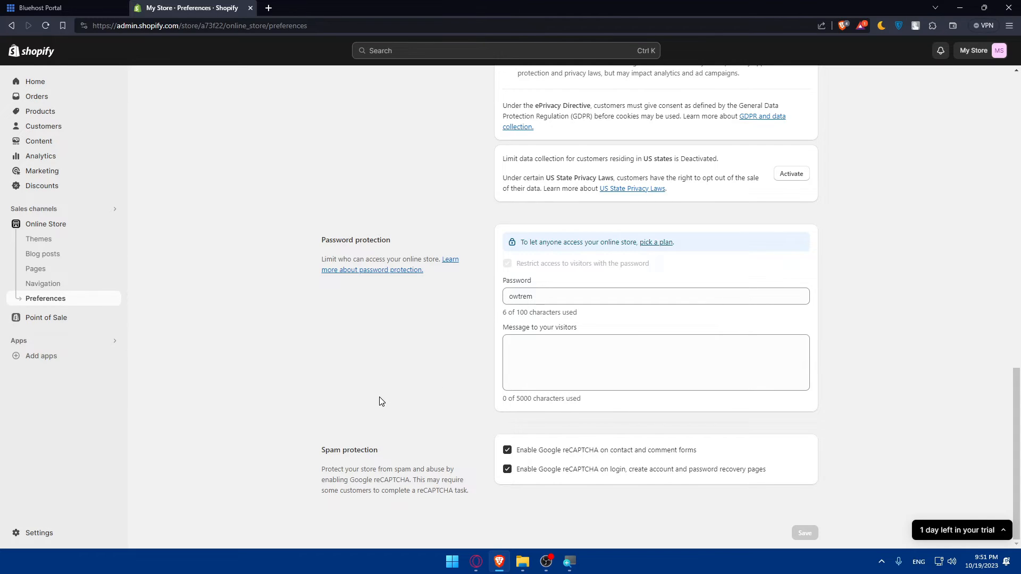
scroll(379, 397, "up", 1)
scroll(406, 333, "up", 1)
scroll(380, 356, "up", 1)
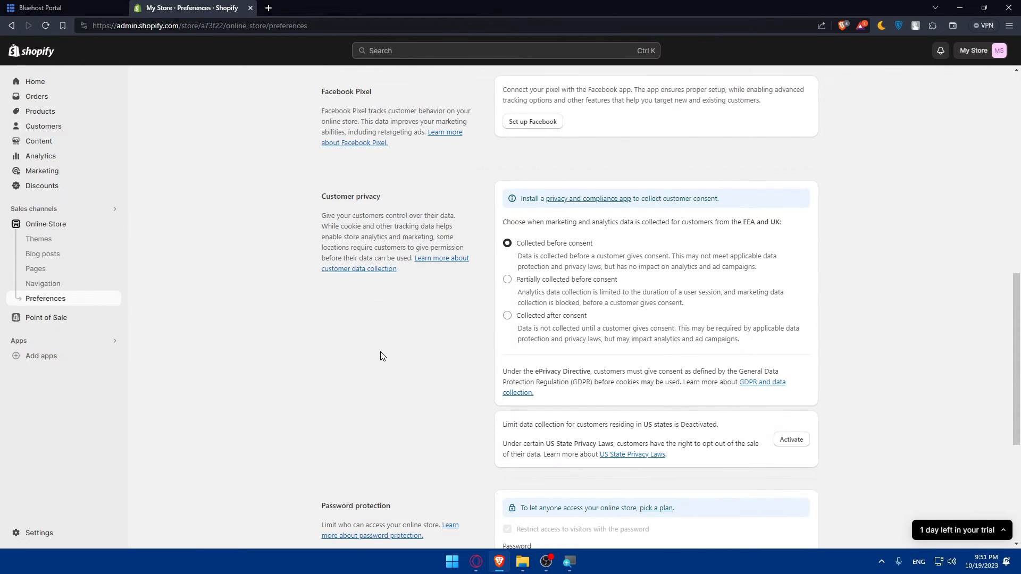
scroll(377, 368, "up", 1)
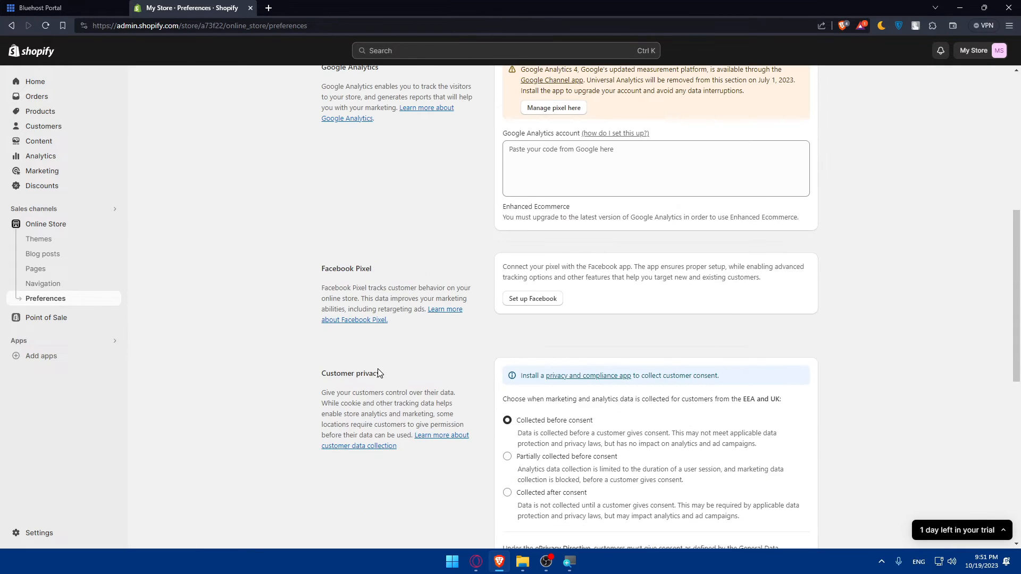
scroll(377, 368, "down", 4)
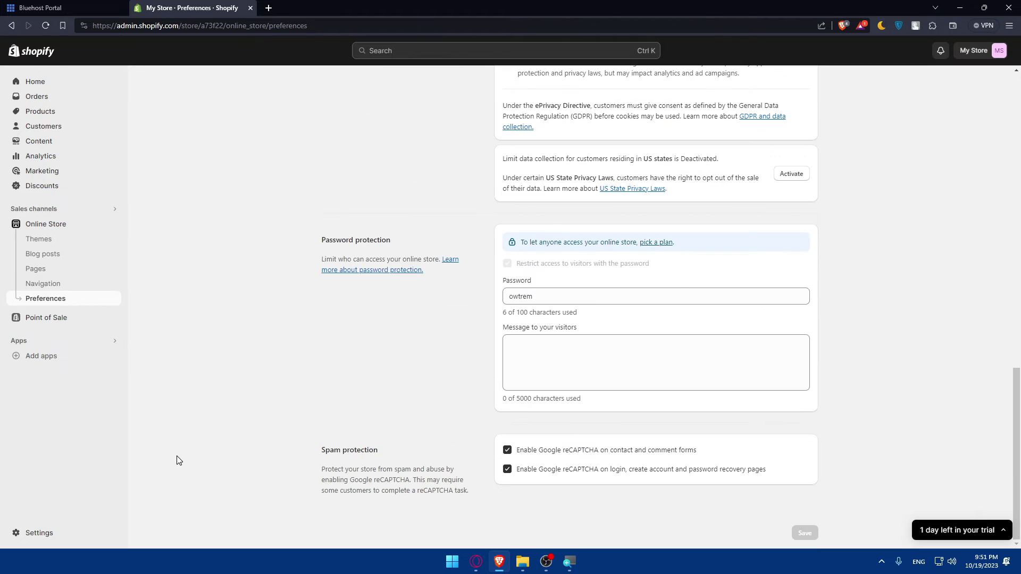
Step: Go to Shopify Settings and choose the Domains section
left_click(36, 533)
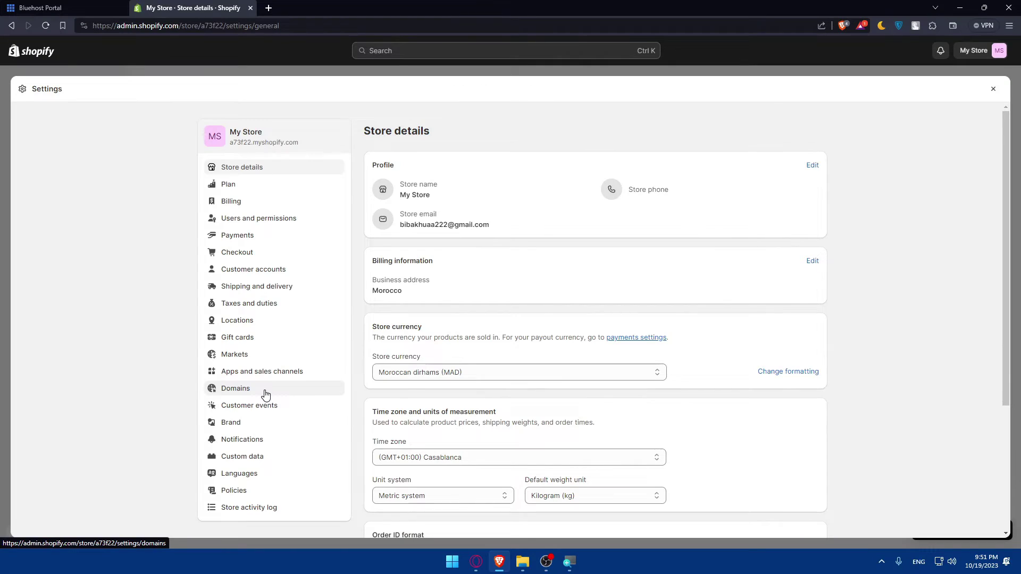
left_click(266, 395)
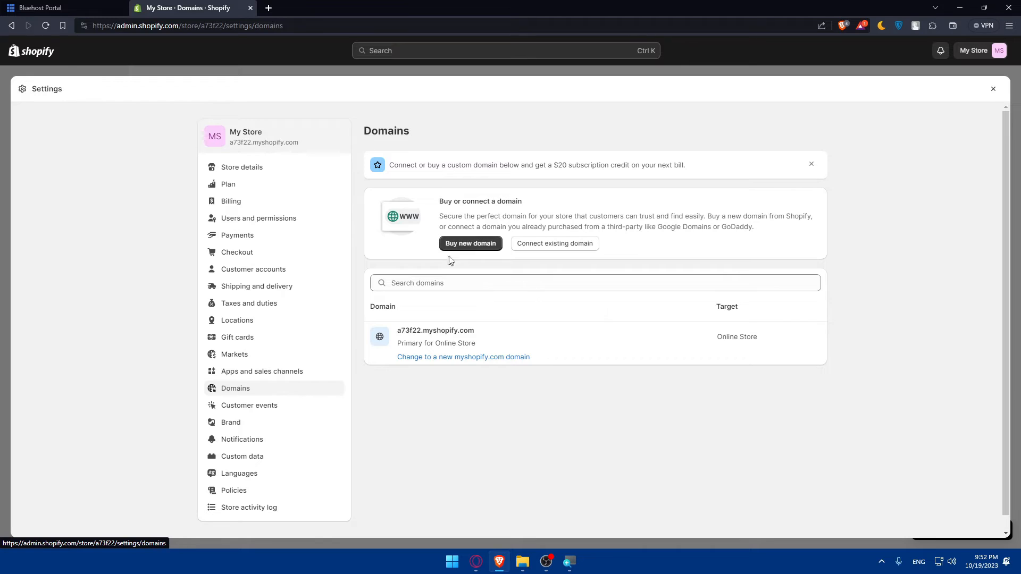
Step: Copy mromix01.website from the Bluehost DNS page into Connect existing domain and submit with Next
left_click(551, 243)
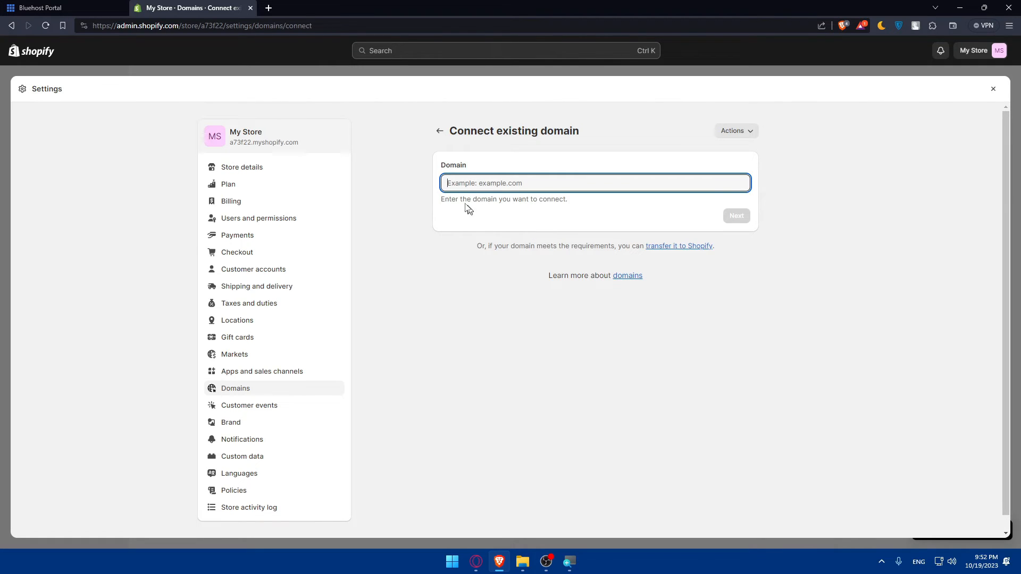
left_click(48, 7)
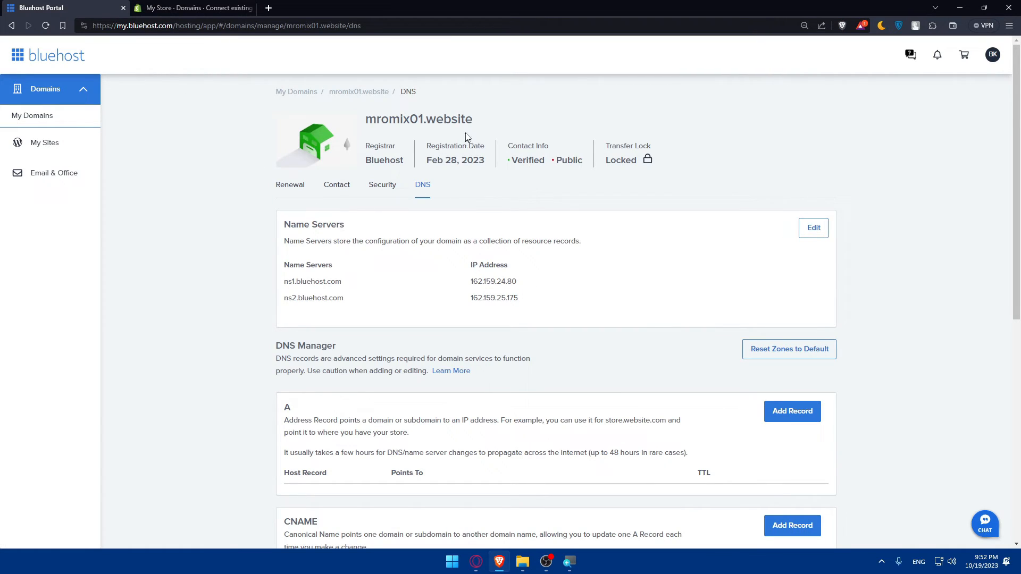
left_click_drag(477, 120, 367, 118)
key("ctrl+c")
left_click(191, 7)
left_click(495, 182)
key("ctrl+v")
left_click(736, 215)
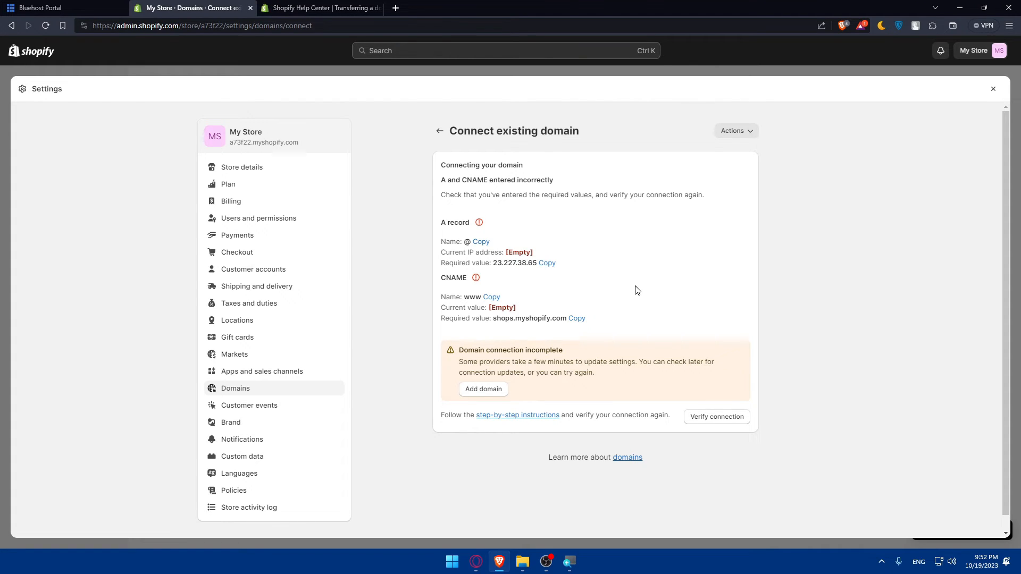
Step: Switch to the Shopify Help Center tab with the domain transfer article
left_click(319, 8)
scroll(383, 263, "down", 4)
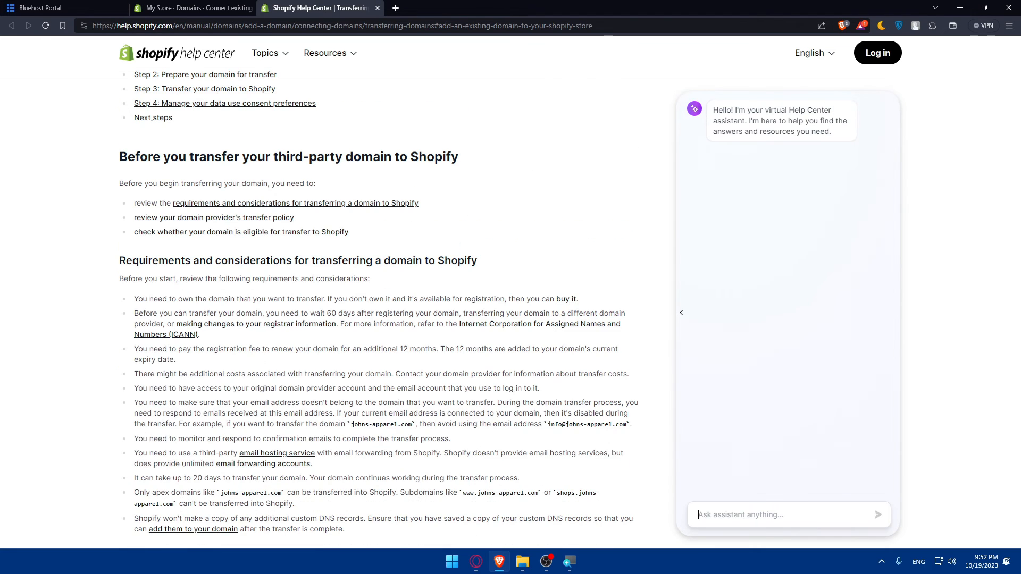
scroll(249, 237, "down", 5)
scroll(249, 236, "down", 5)
scroll(249, 236, "down", 5)
scroll(249, 237, "down", 5)
scroll(249, 236, "down", 5)
scroll(249, 243, "up", 10)
scroll(249, 244, "up", 5)
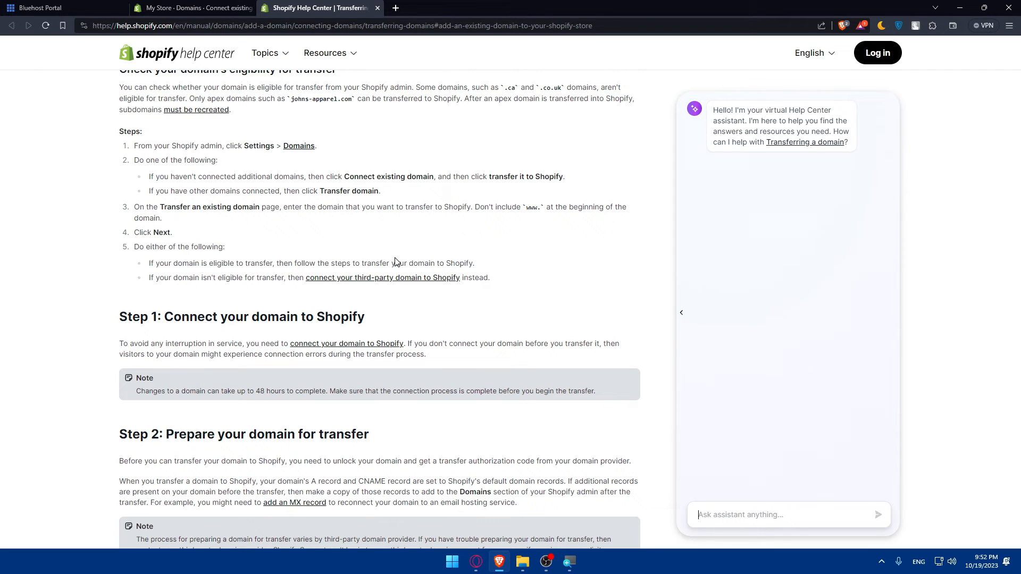
scroll(159, 320, "down", 2)
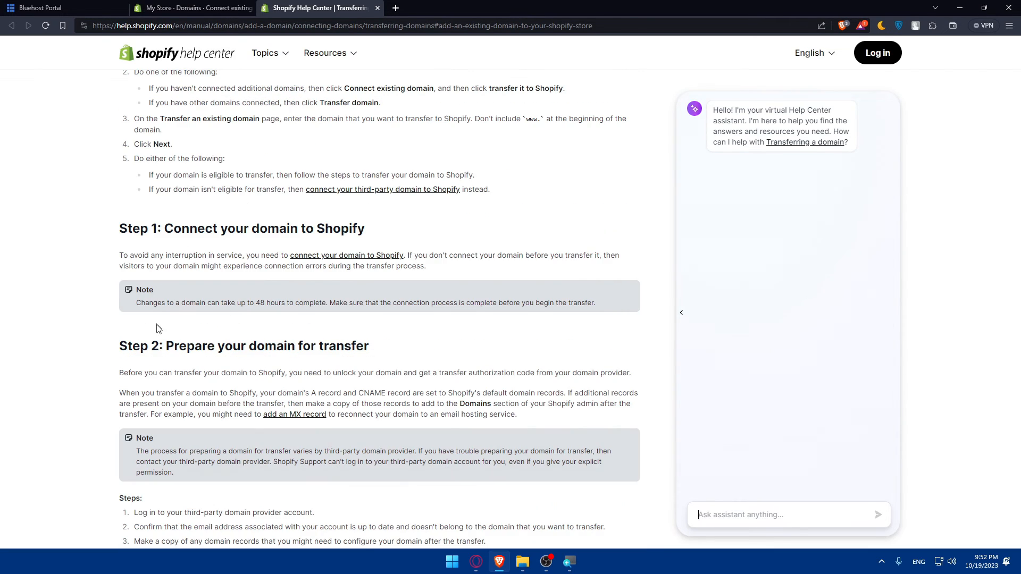
scroll(214, 343, "down", 2)
scroll(216, 368, "down", 2)
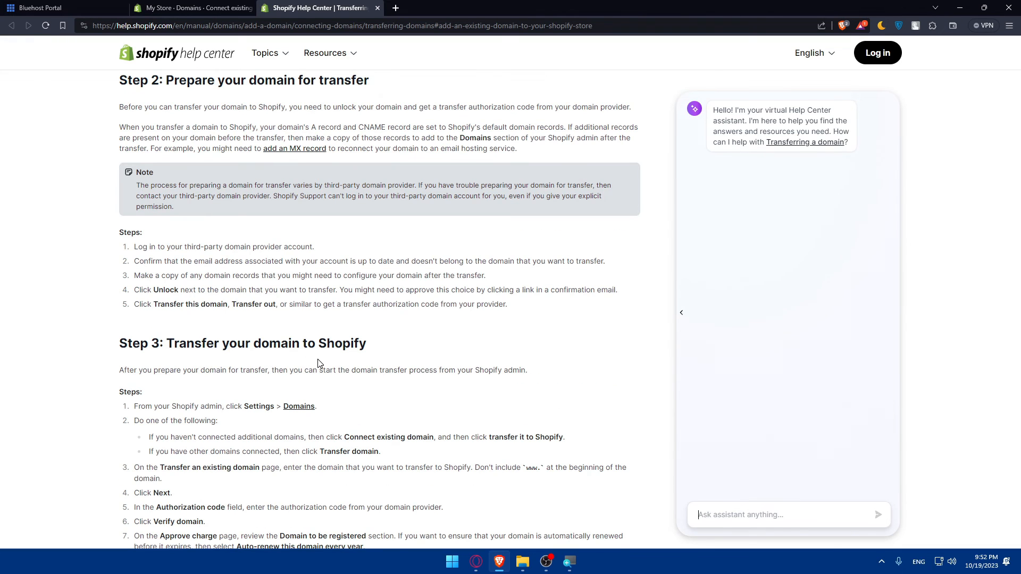
scroll(318, 364, "down", 2)
scroll(318, 364, "down", 3)
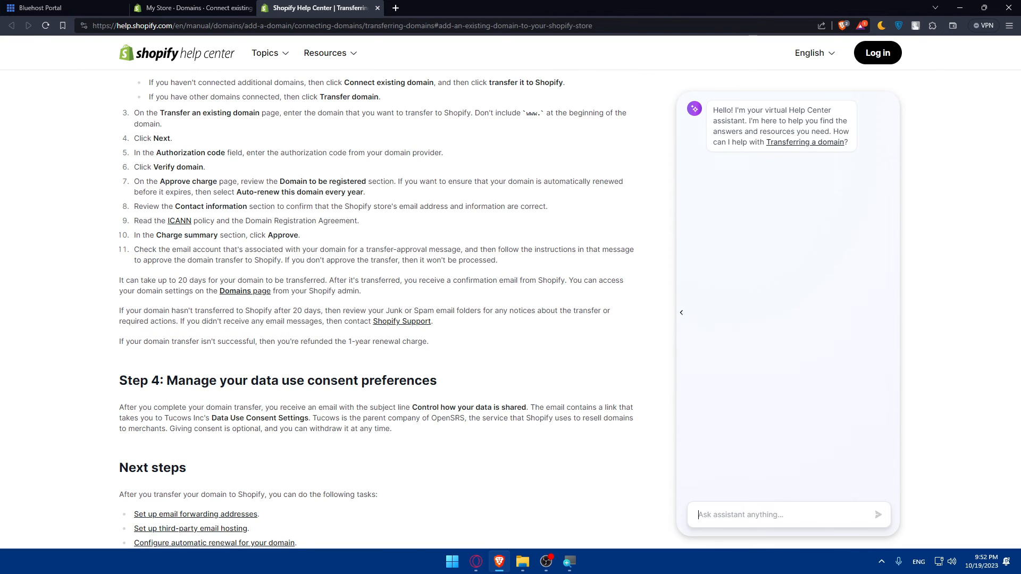
scroll(327, 402, "down", 2)
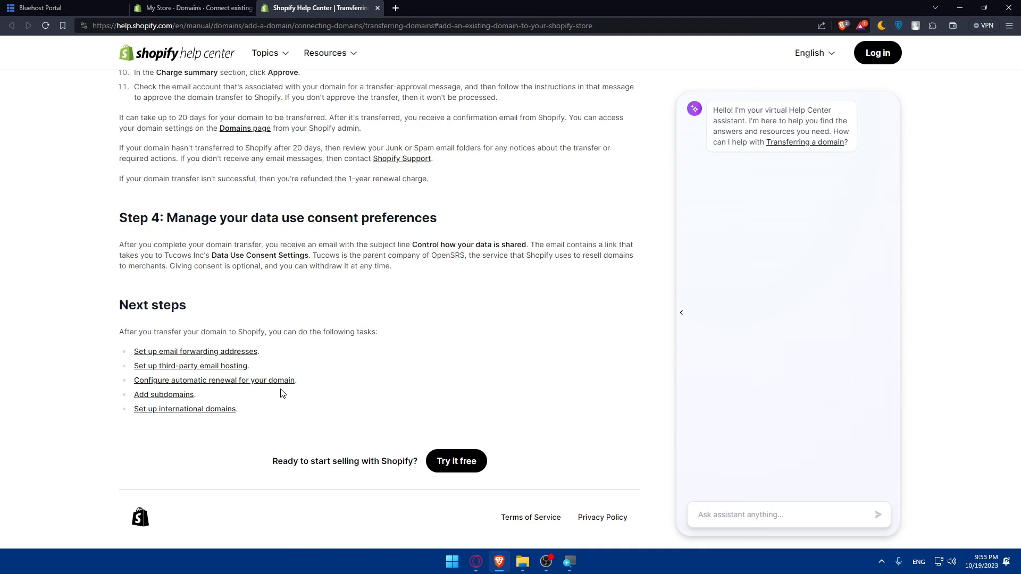
Step: Return to Shopify's domain page, where A record 23.227.38.65 and CNAME shops.myshopify.com show as incomplete
left_click(191, 8)
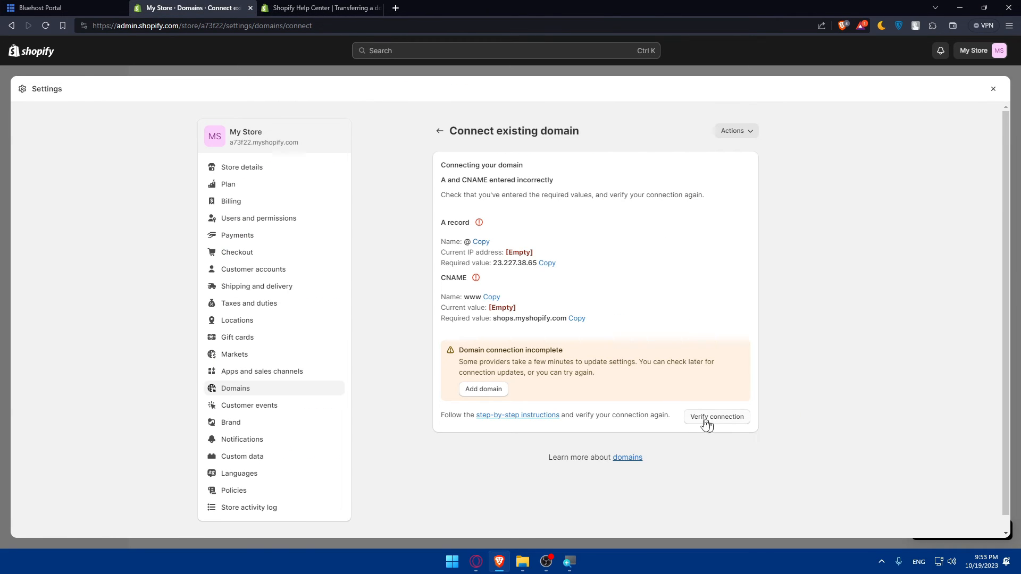